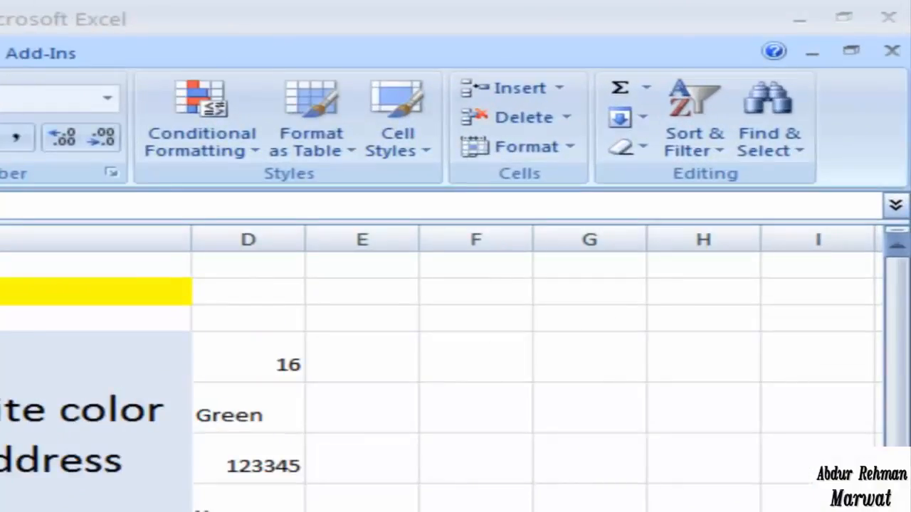
- Replace the merged heading in B2 with "Group and Ungroup" and make it bold
{"action": "left_click", "coordinate": [0, 53]}
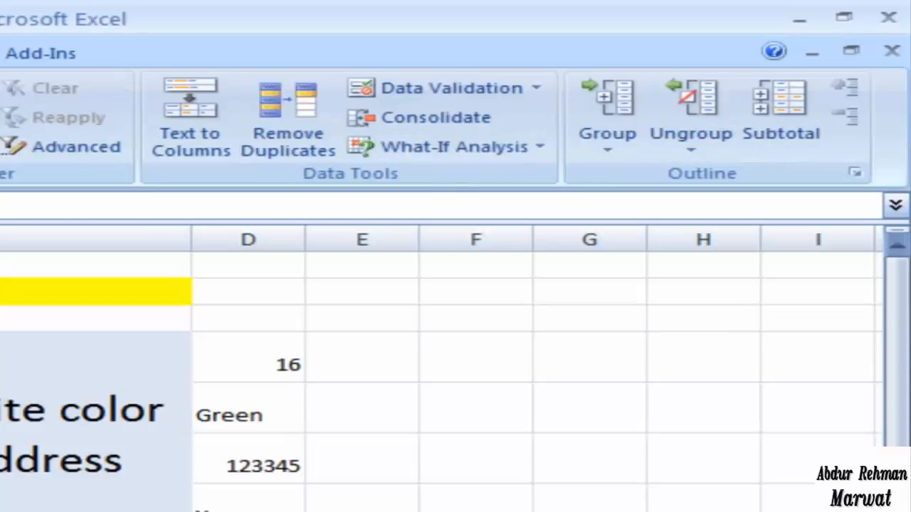
{"action": "left_click", "coordinate": [85, 292]}
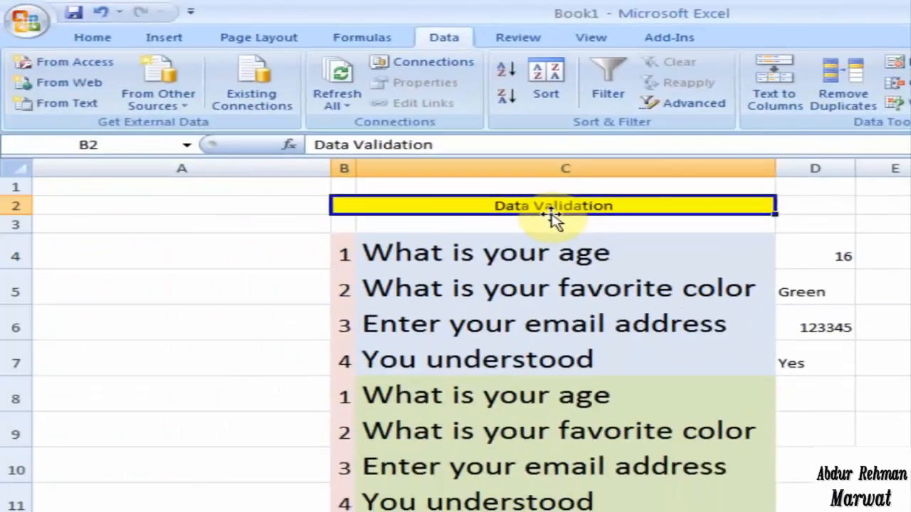
{"action": "type", "text": "Group and"}
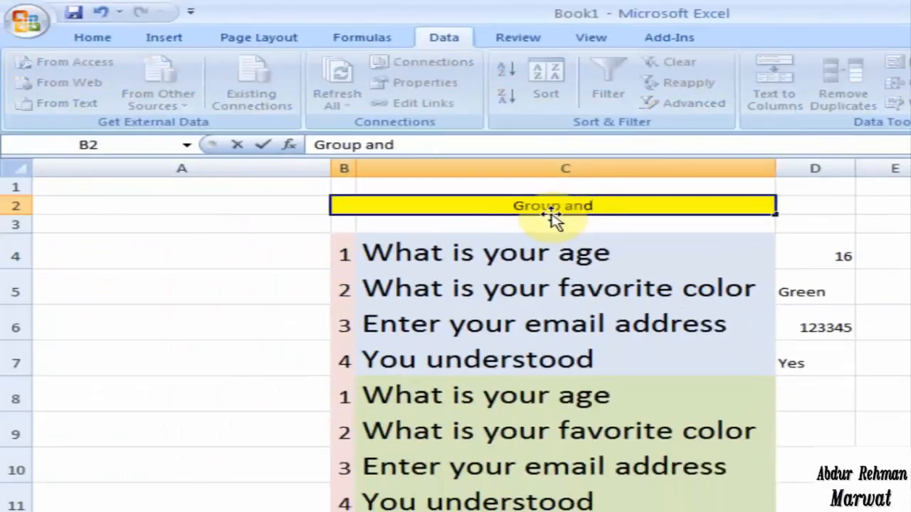
{"action": "type", "text": " ungroup"}
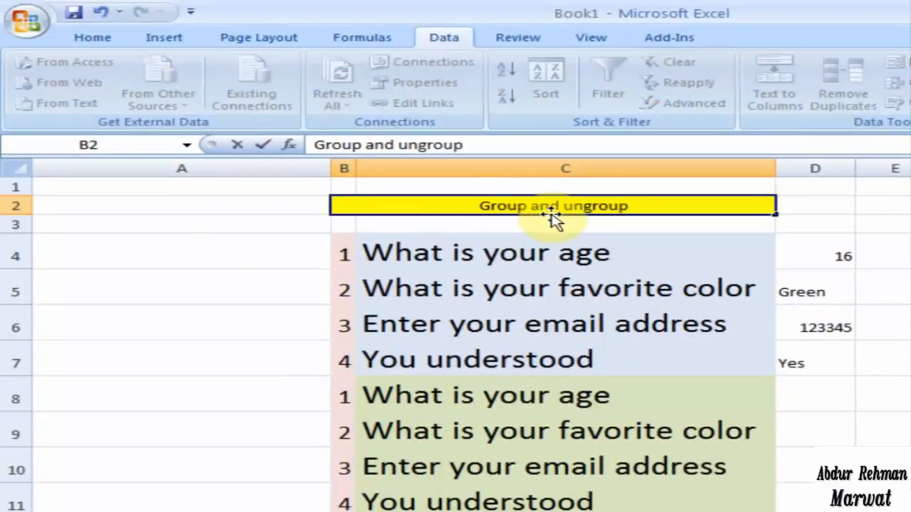
{"action": "key", "text": "Return"}
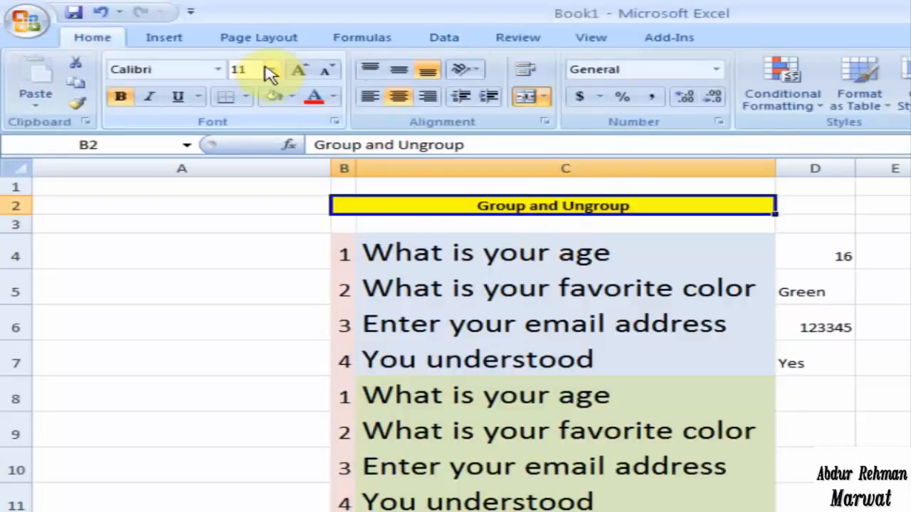
- Set the font size of the B2 heading to 18
{"action": "left_click", "coordinate": [272, 69]}
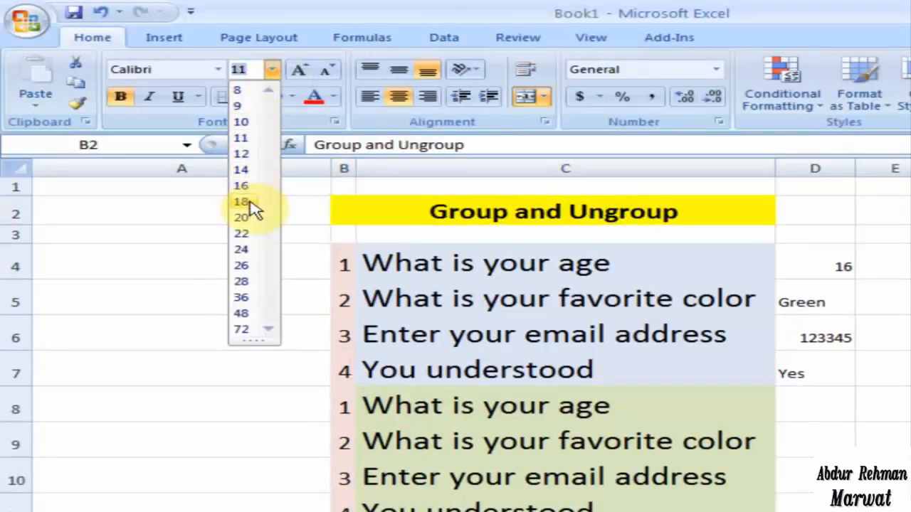
{"action": "left_click", "coordinate": [247, 202]}
{"action": "left_click", "coordinate": [253, 296]}
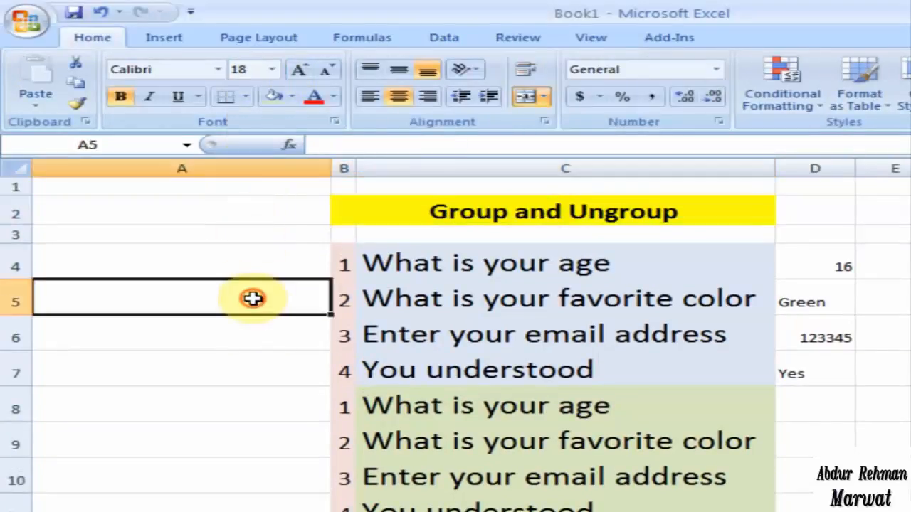
{"action": "left_click", "coordinate": [523, 323]}
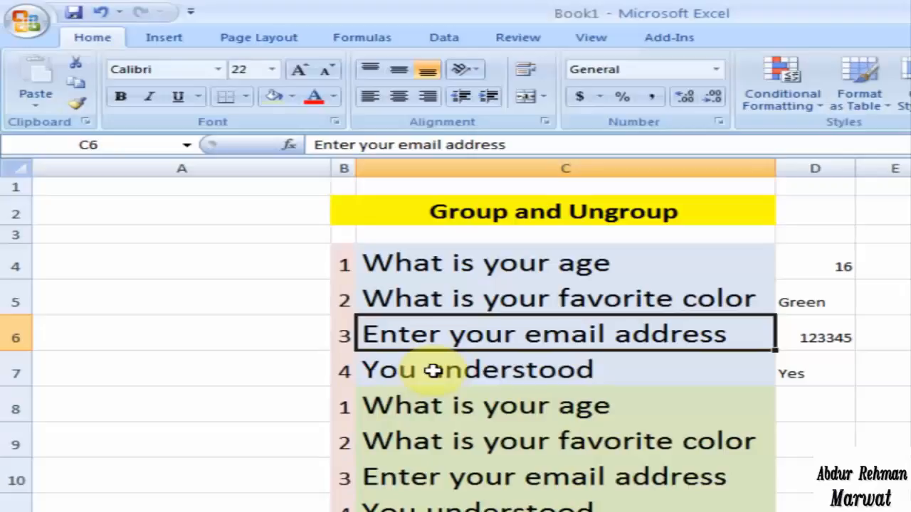
{"action": "left_click", "coordinate": [418, 395]}
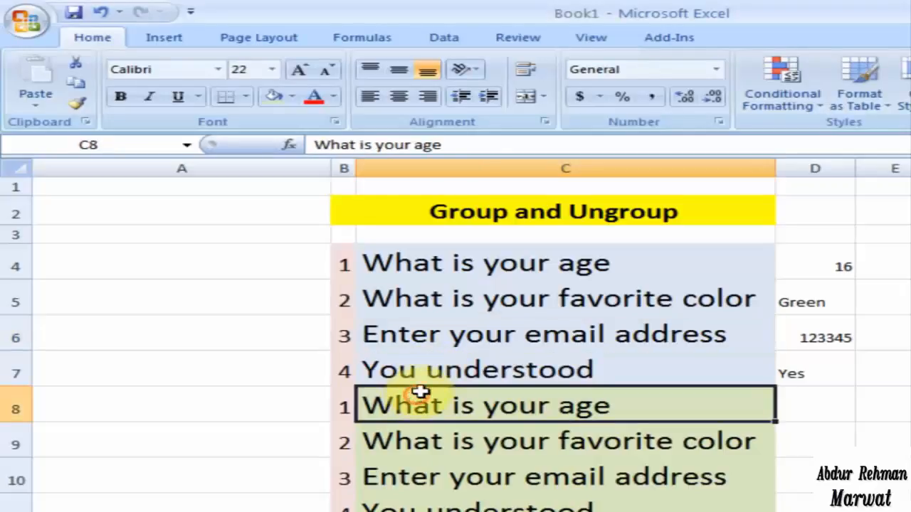
{"action": "left_click", "coordinate": [482, 267]}
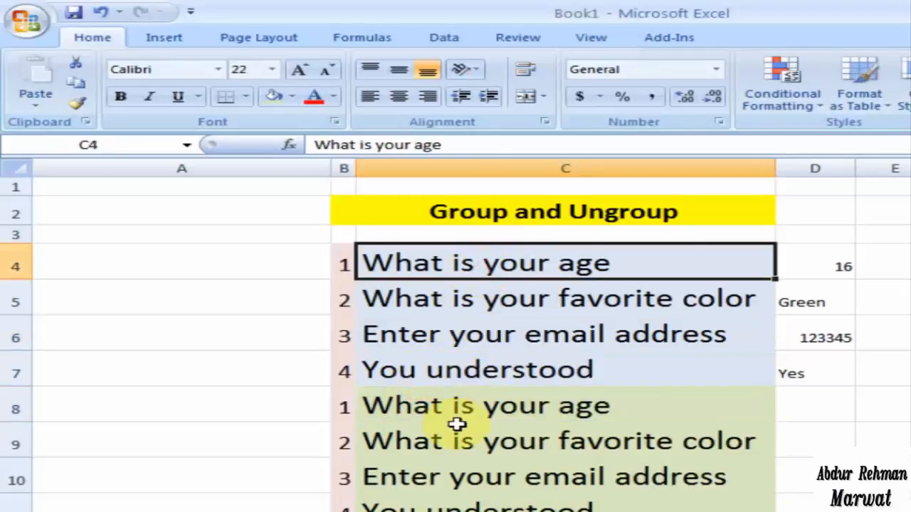
{"action": "left_click", "coordinate": [454, 311]}
{"action": "left_click", "coordinate": [432, 425]}
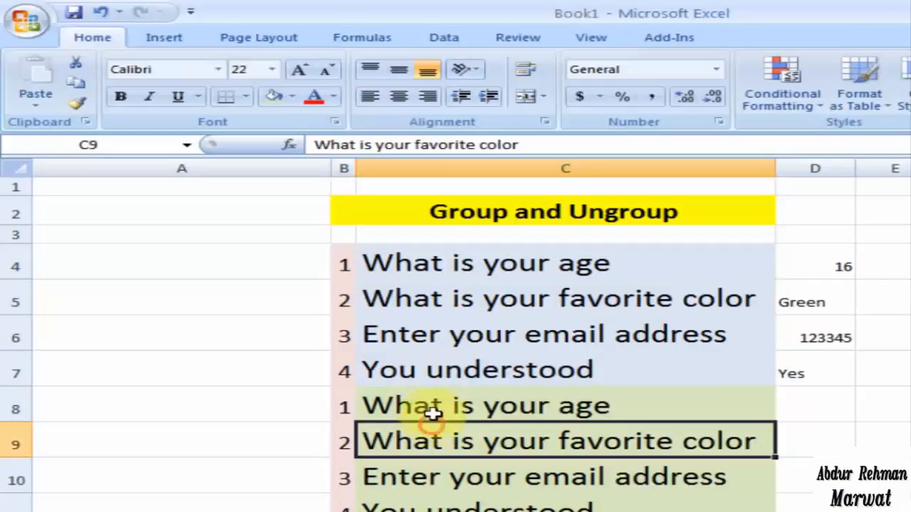
{"action": "left_click", "coordinate": [436, 340]}
- Change the fill of the second question block, C8:C11, from green to a light orange theme color
{"action": "left_click_drag", "start_coordinate": [409, 402], "coordinate": [475, 506]}
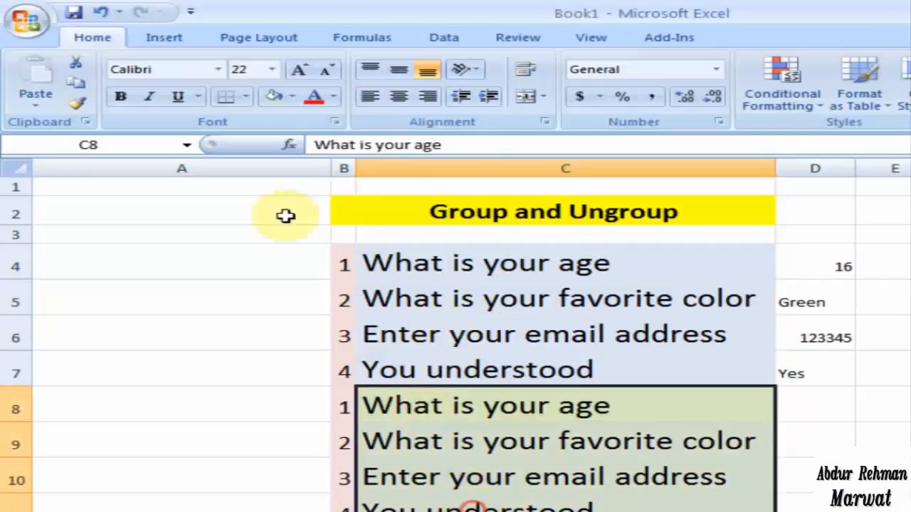
{"action": "left_click", "coordinate": [292, 97]}
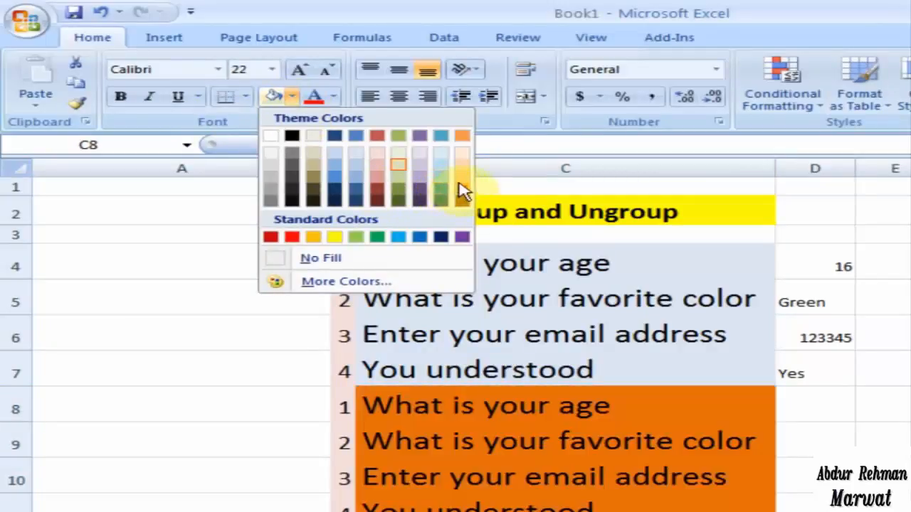
{"action": "left_click", "coordinate": [462, 182]}
{"action": "left_click", "coordinate": [247, 347]}
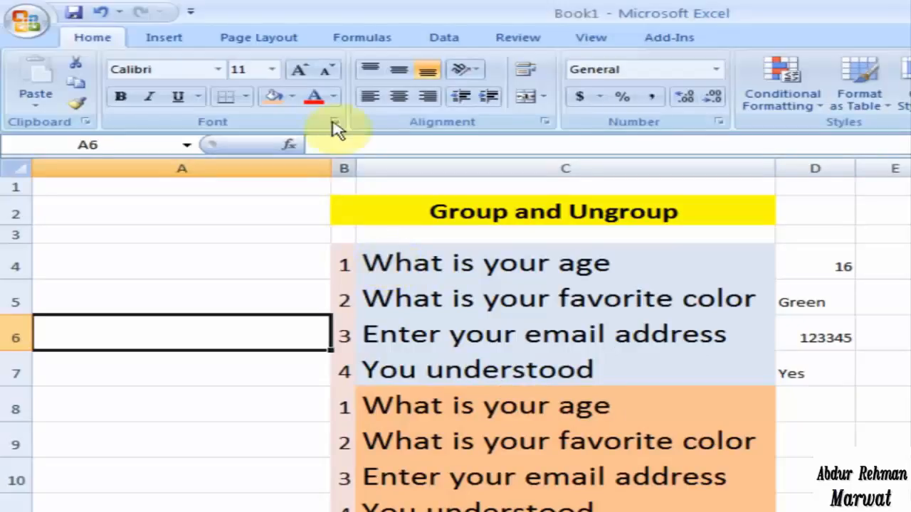
- Group the first question block, C4:C7, by rows
{"action": "left_click", "coordinate": [519, 41]}
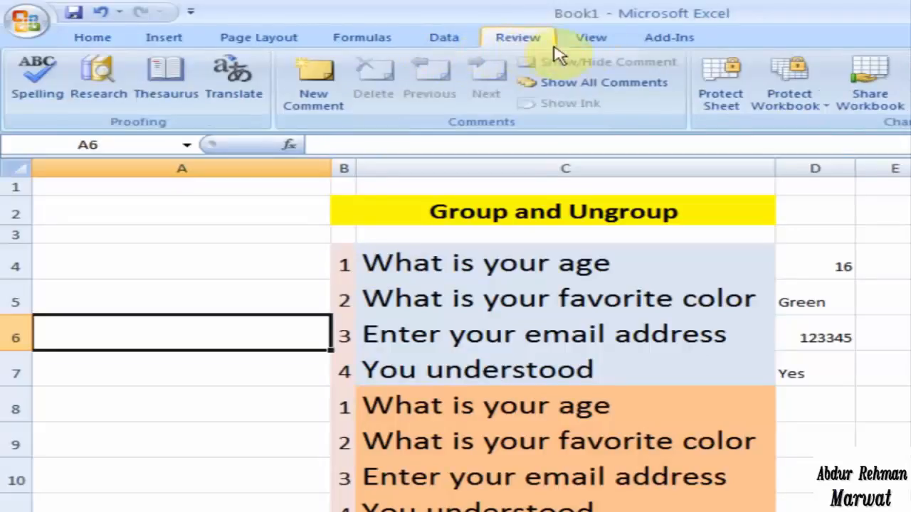
{"action": "left_click", "coordinate": [446, 40]}
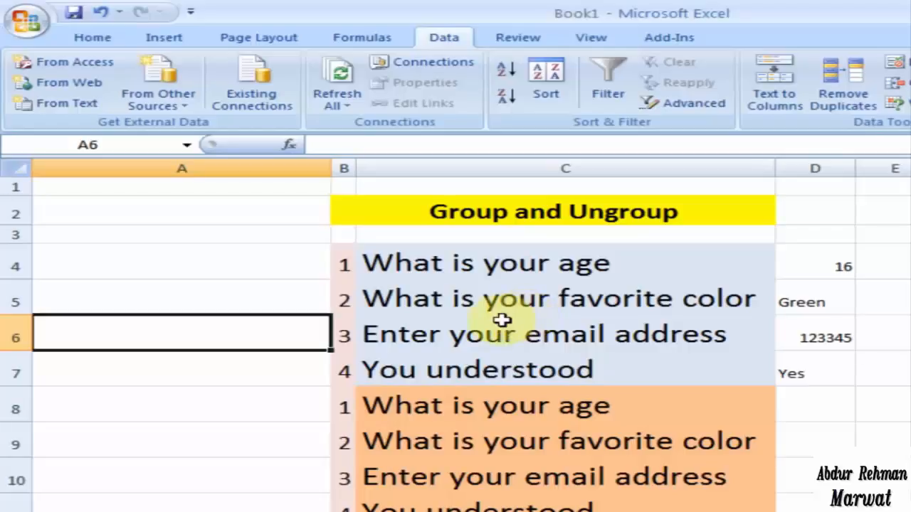
{"action": "left_click_drag", "start_coordinate": [397, 261], "coordinate": [429, 363]}
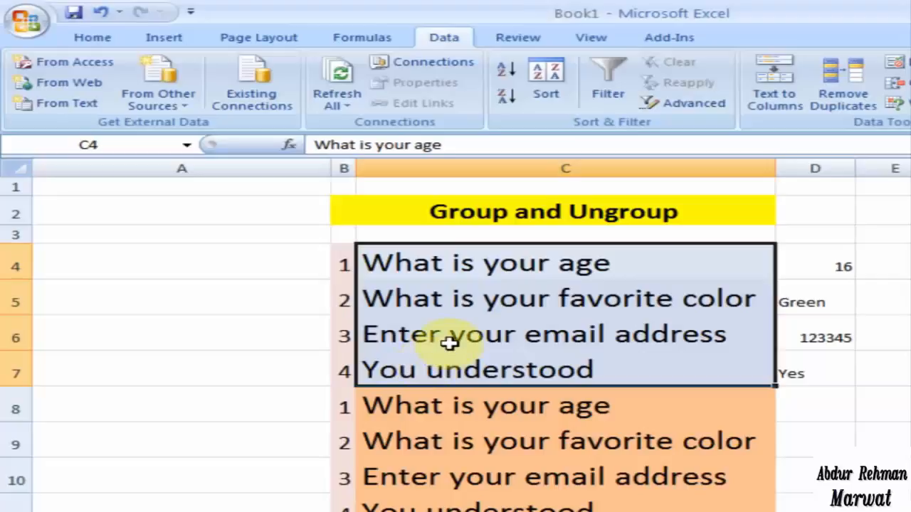
{"action": "left_click", "coordinate": [435, 265]}
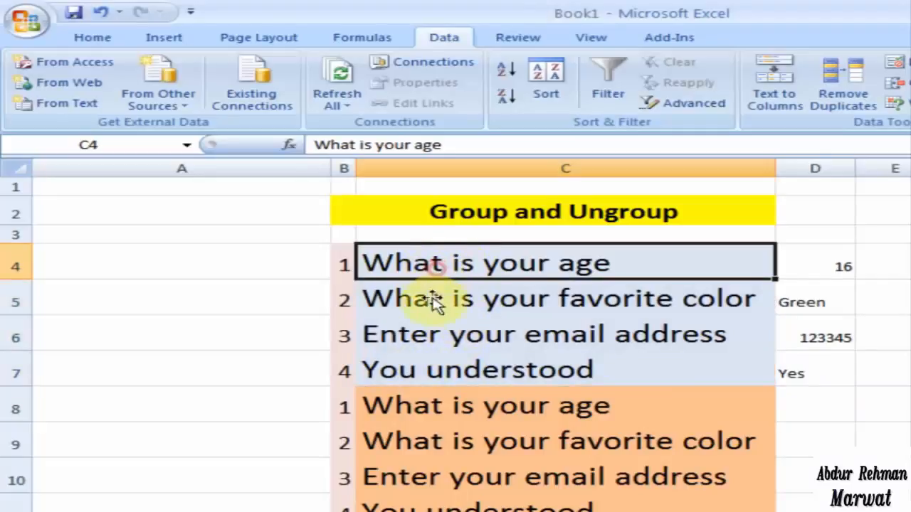
{"action": "left_click", "coordinate": [436, 302]}
{"action": "left_click", "coordinate": [368, 335]}
{"action": "left_click_drag", "start_coordinate": [366, 260], "coordinate": [409, 367]}
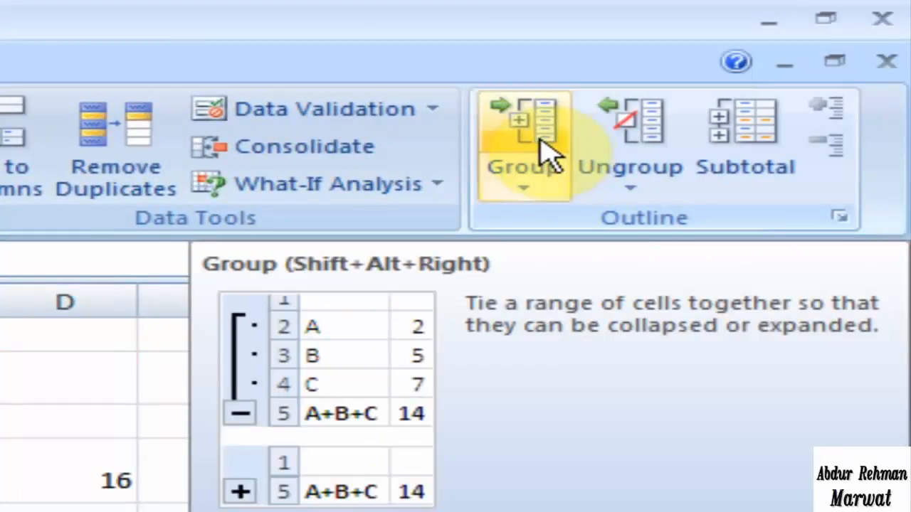
{"action": "left_click", "coordinate": [540, 140]}
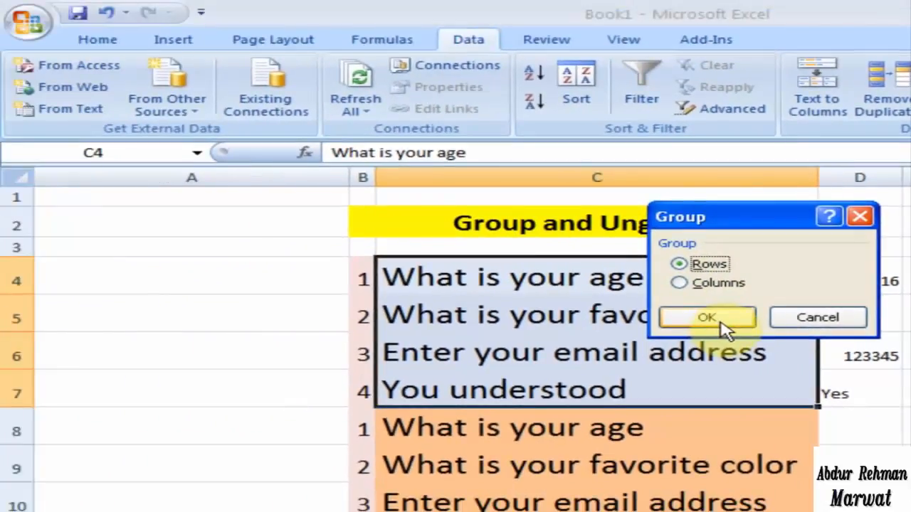
{"action": "left_click", "coordinate": [720, 324]}
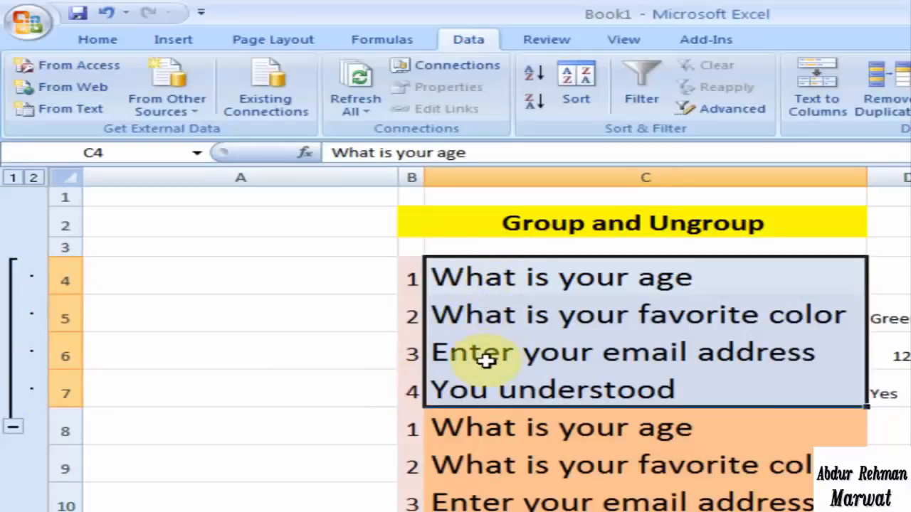
- Collapse the grouped rows 4 to 7 and expand them again
{"action": "left_click", "coordinate": [13, 426]}
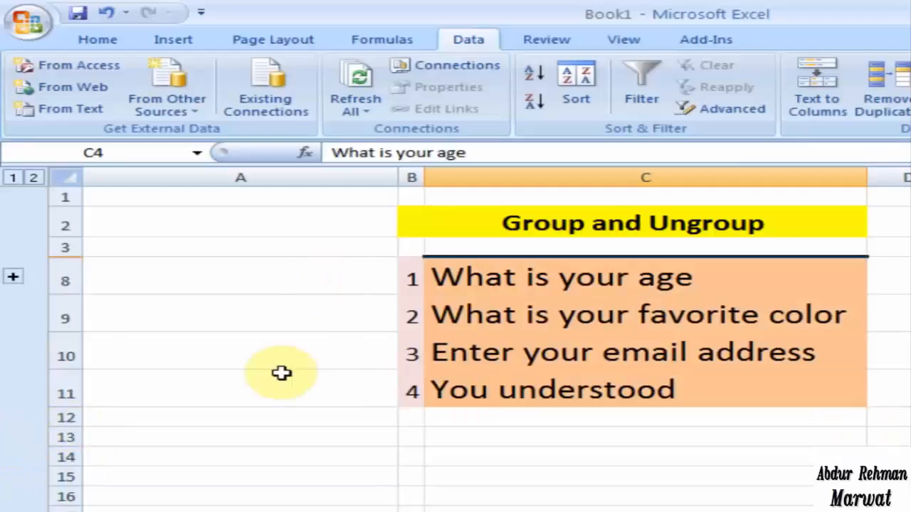
{"action": "left_click", "coordinate": [283, 373]}
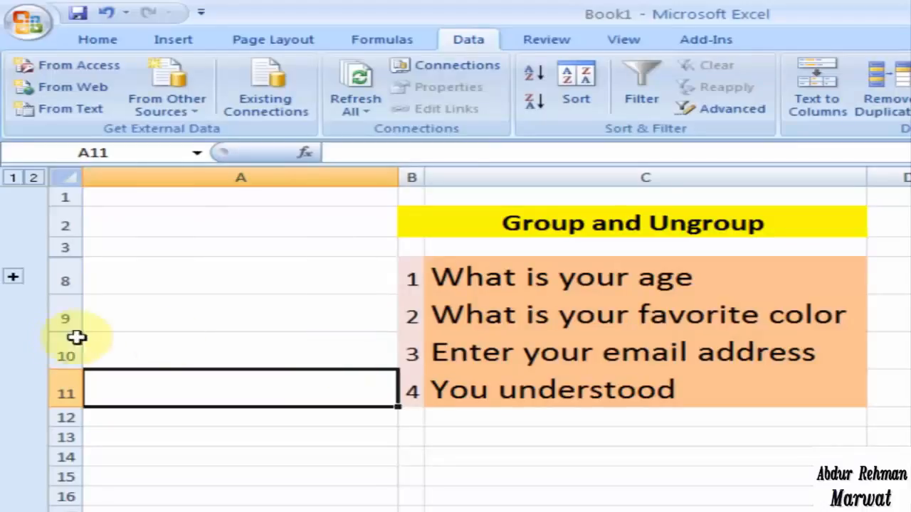
{"action": "left_click", "coordinate": [13, 278]}
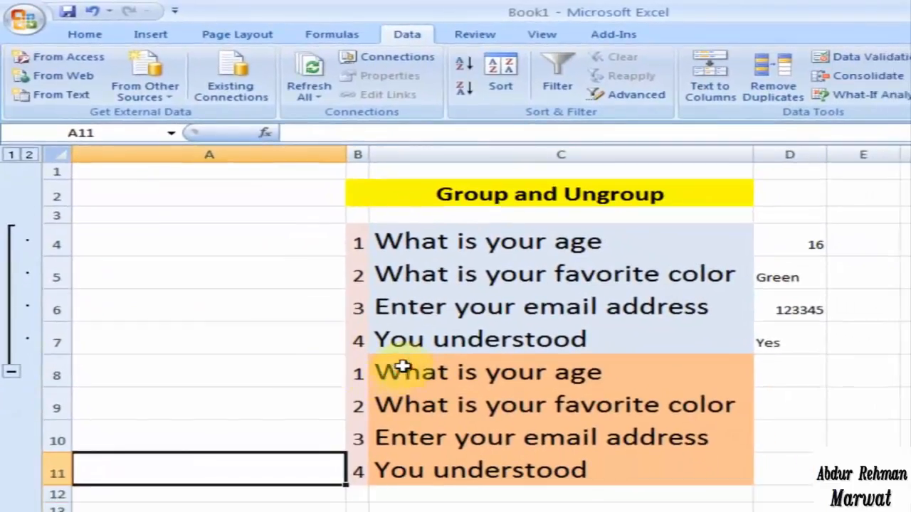
- Group the second question block, C8:C11, by rows, and collapse and re-expand the combined group
{"action": "left_click_drag", "start_coordinate": [402, 367], "coordinate": [417, 466]}
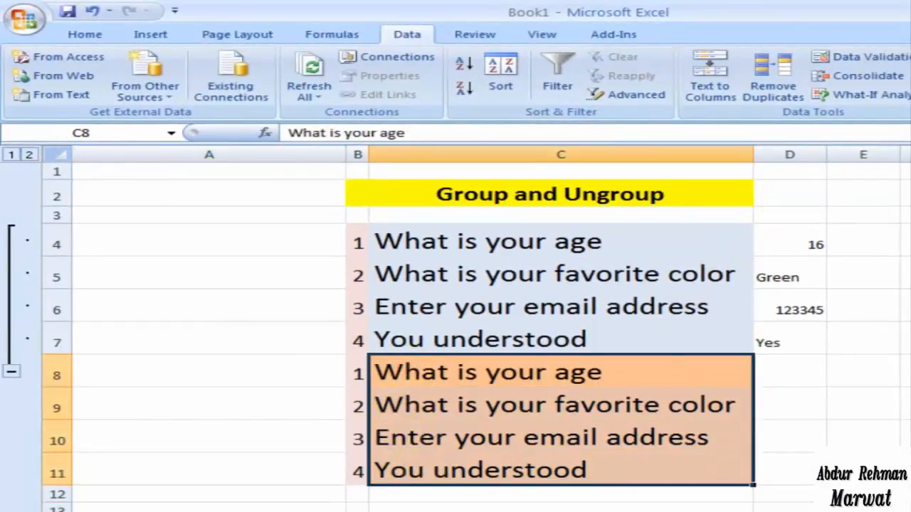
{"action": "left_click", "coordinate": [909, 74]}
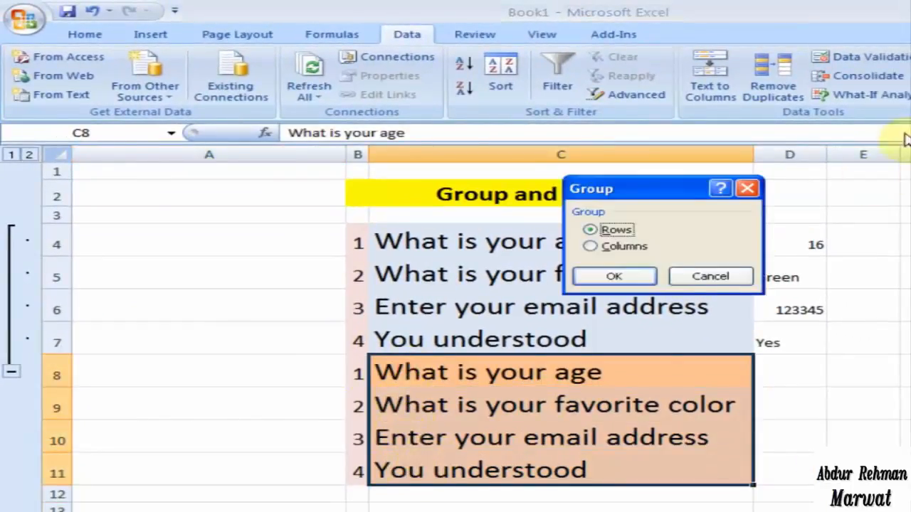
{"action": "left_click", "coordinate": [616, 278]}
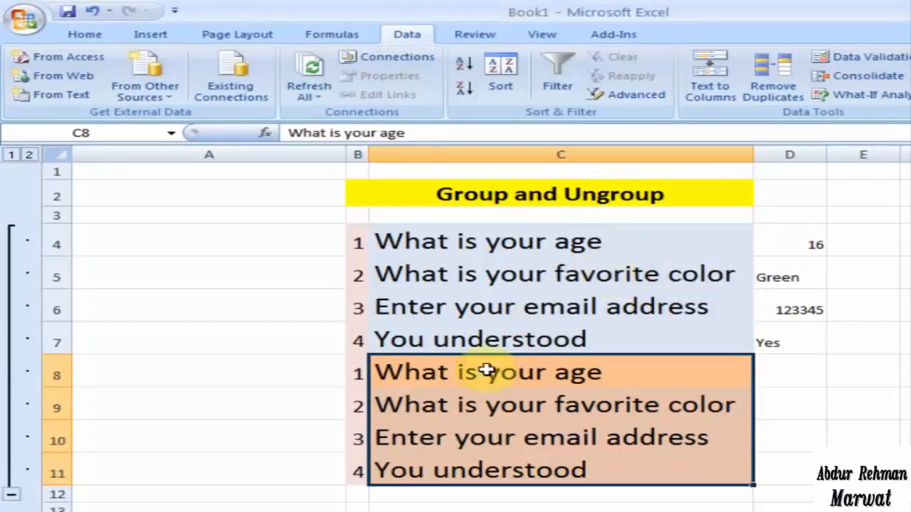
{"action": "left_click", "coordinate": [12, 496]}
{"action": "left_click", "coordinate": [13, 233]}
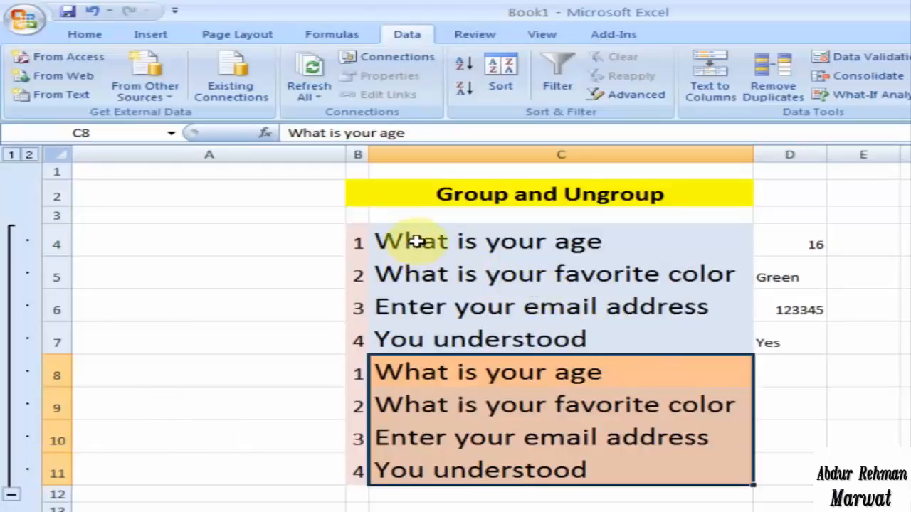
- Ungroup both question blocks, C4:C11, by rows
{"action": "left_click_drag", "start_coordinate": [413, 240], "coordinate": [396, 385]}
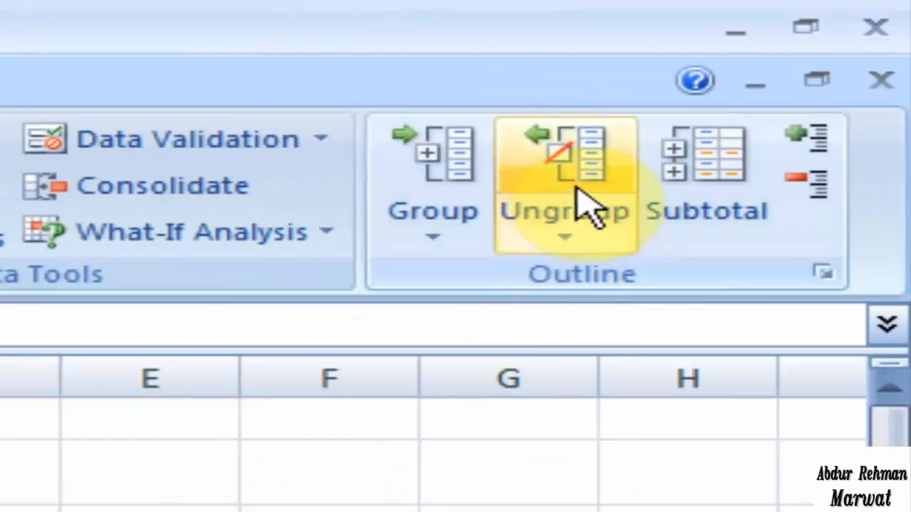
{"action": "left_click", "coordinate": [587, 199]}
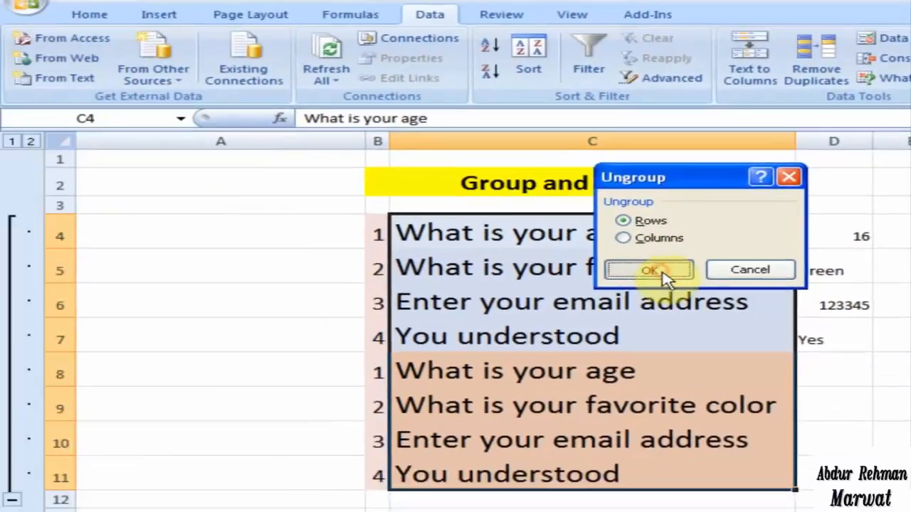
{"action": "left_click", "coordinate": [200, 351]}
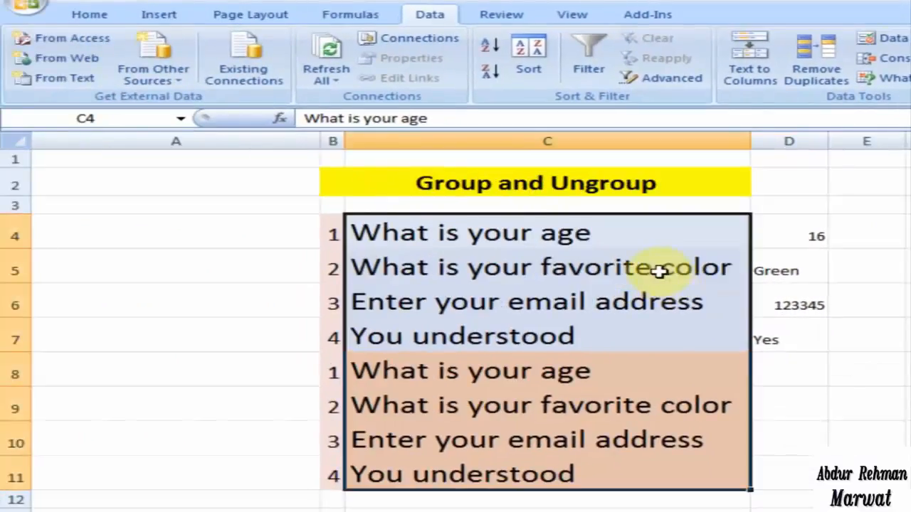
{"action": "left_click", "coordinate": [209, 376]}
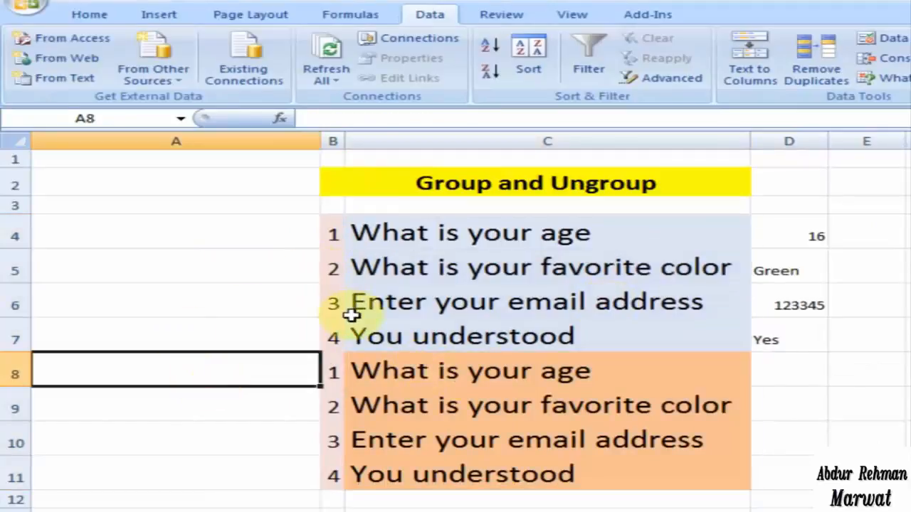
- Insert a blank row above row 8 to separate the two question blocks
{"action": "right_click", "coordinate": [10, 369]}
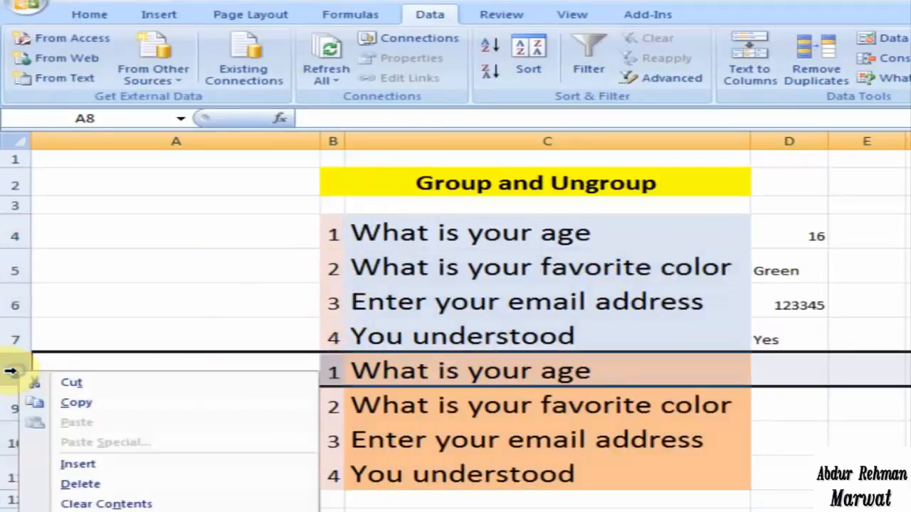
{"action": "left_click", "coordinate": [80, 461]}
{"action": "left_click", "coordinate": [183, 440]}
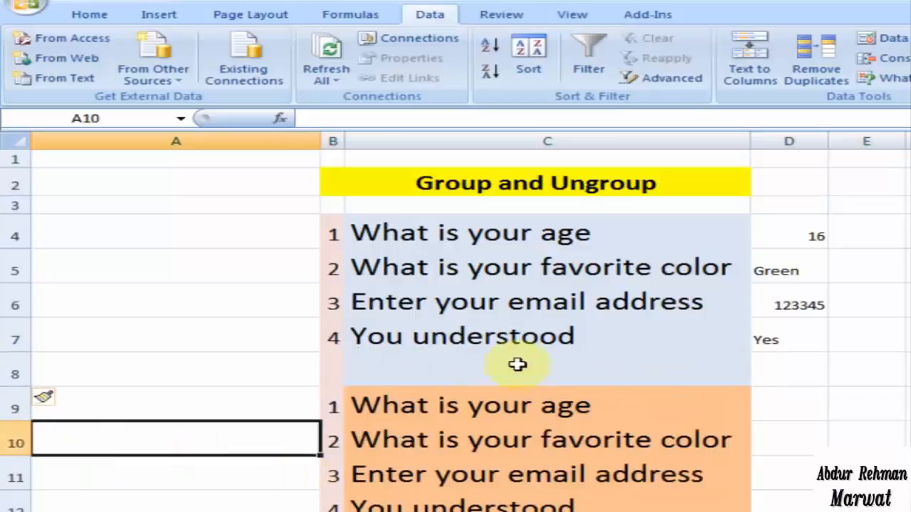
- Group the first question block, C4:C7, by rows
{"action": "left_click_drag", "start_coordinate": [435, 234], "coordinate": [436, 337]}
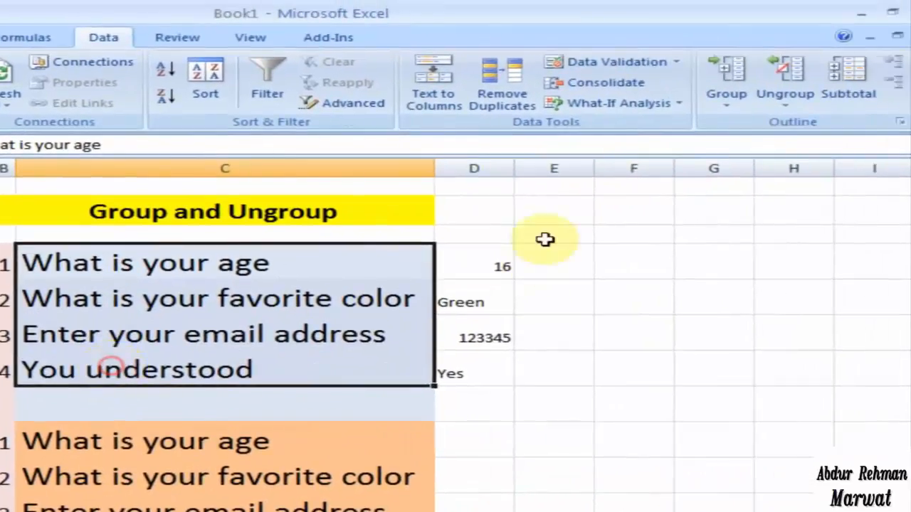
{"action": "left_click", "coordinate": [744, 84]}
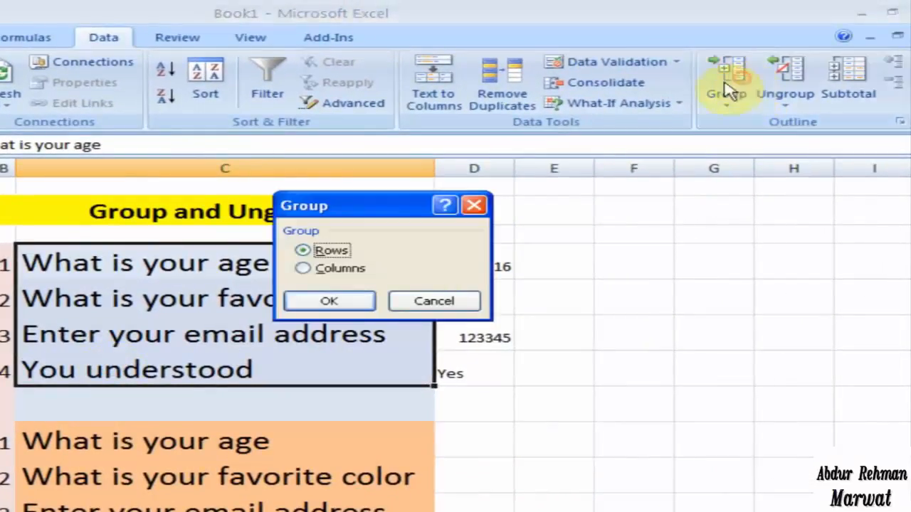
{"action": "left_click", "coordinate": [329, 303]}
- Group the second question block, C9:C12, by rows as its own group
{"action": "left_click_drag", "start_coordinate": [166, 438], "coordinate": [326, 459]}
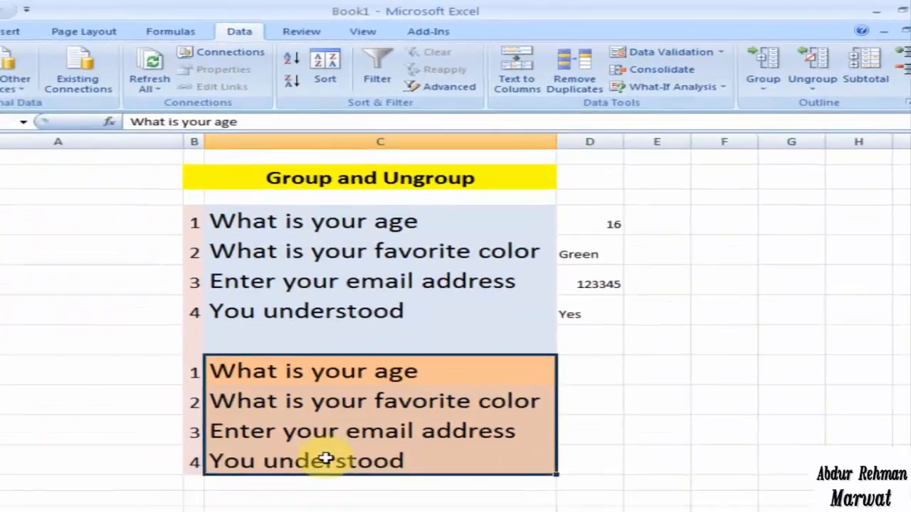
{"action": "left_click", "coordinate": [763, 68]}
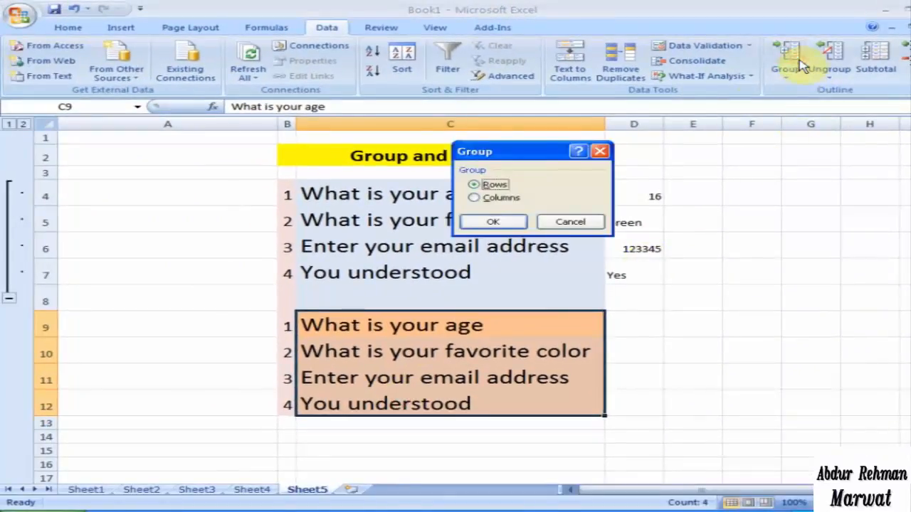
{"action": "left_click", "coordinate": [511, 219]}
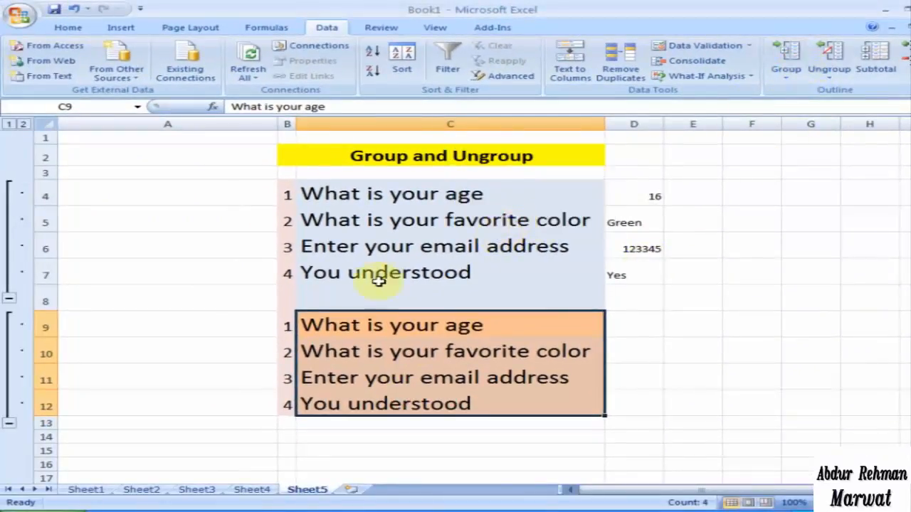
- Examine the two separately grouped question blocks, the blank row 8 between them and the questions in C9:C12
{"action": "left_click", "coordinate": [135, 407]}
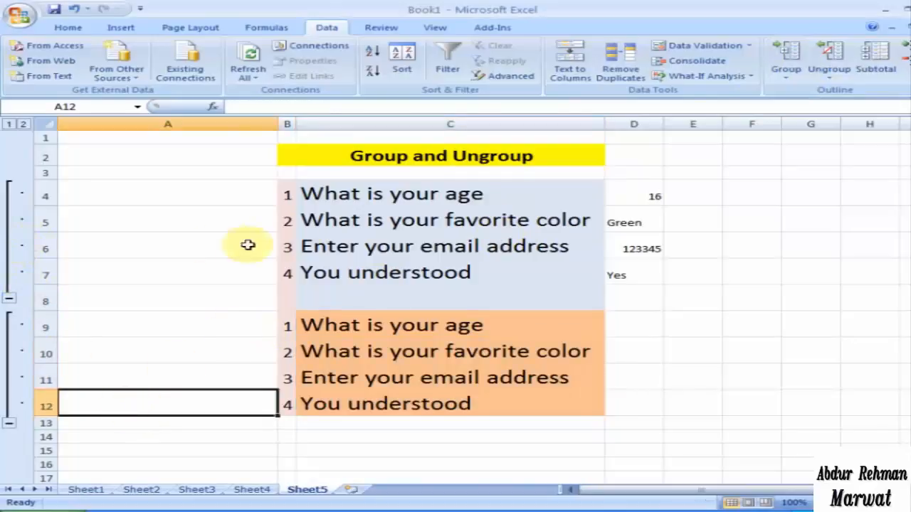
{"action": "left_click", "coordinate": [309, 218]}
{"action": "left_click", "coordinate": [337, 366]}
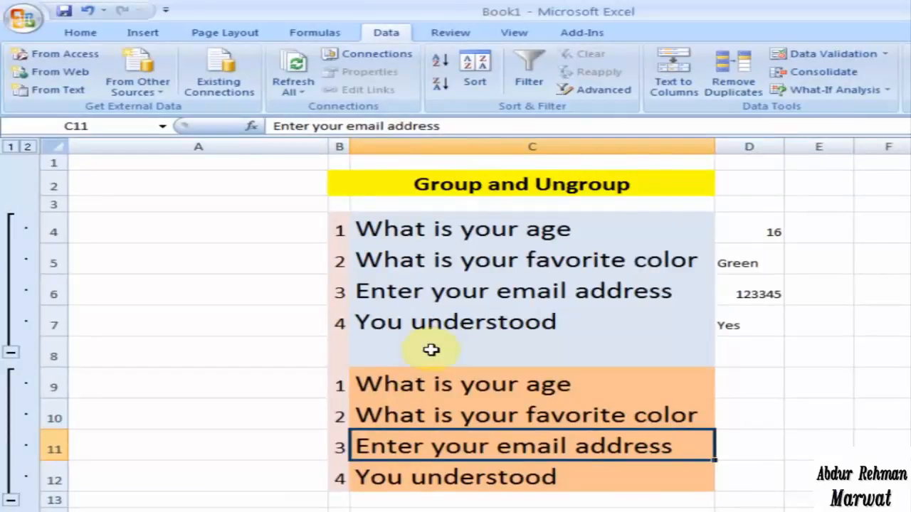
{"action": "left_click", "coordinate": [261, 354]}
{"action": "left_click", "coordinate": [433, 348]}
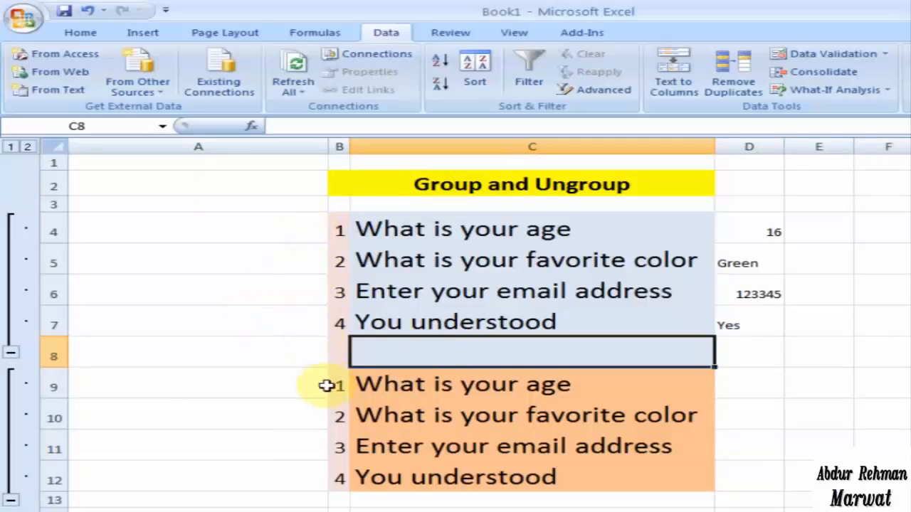
{"action": "left_click", "coordinate": [389, 386]}
{"action": "left_click", "coordinate": [376, 417]}
{"action": "left_click", "coordinate": [368, 444]}
{"action": "left_click", "coordinate": [375, 470]}
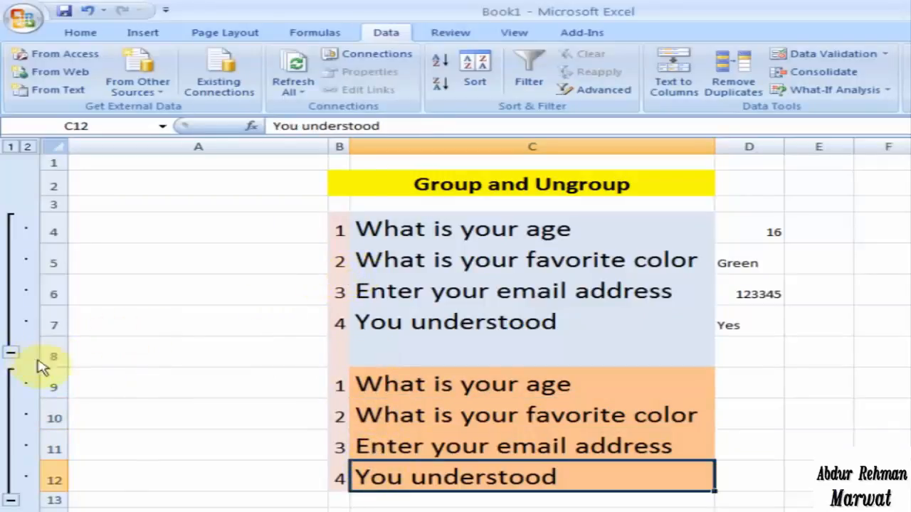
- Collapse both row groups, rows 4 to 7 and rows 9 to 12, and expand them again one by one
{"action": "left_click", "coordinate": [11, 355]}
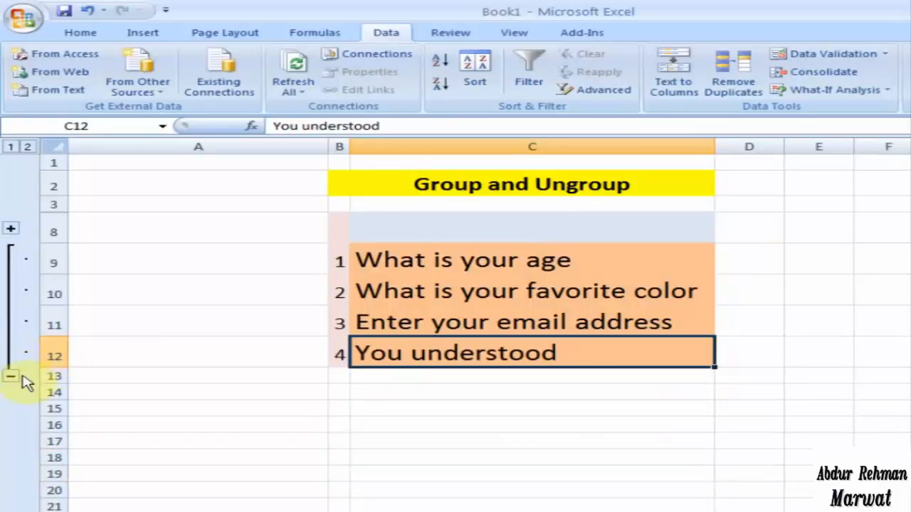
{"action": "left_click", "coordinate": [10, 377]}
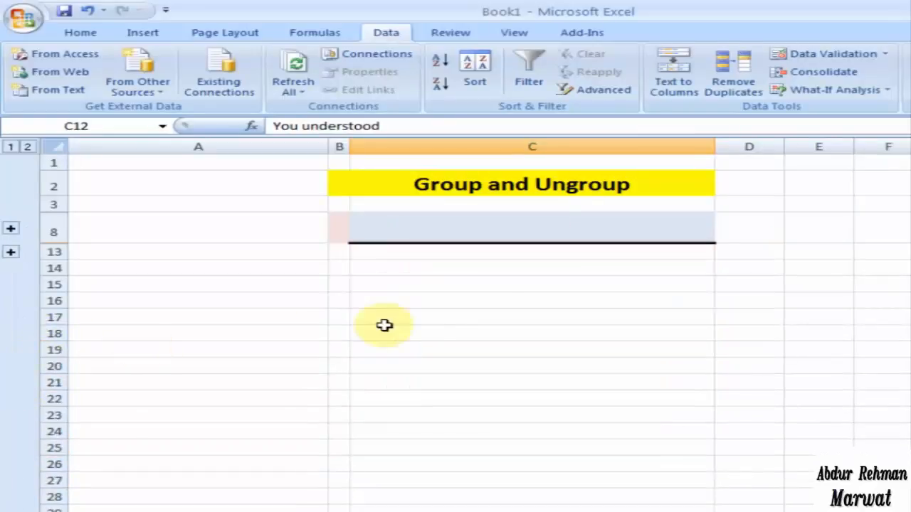
{"action": "left_click", "coordinate": [498, 317]}
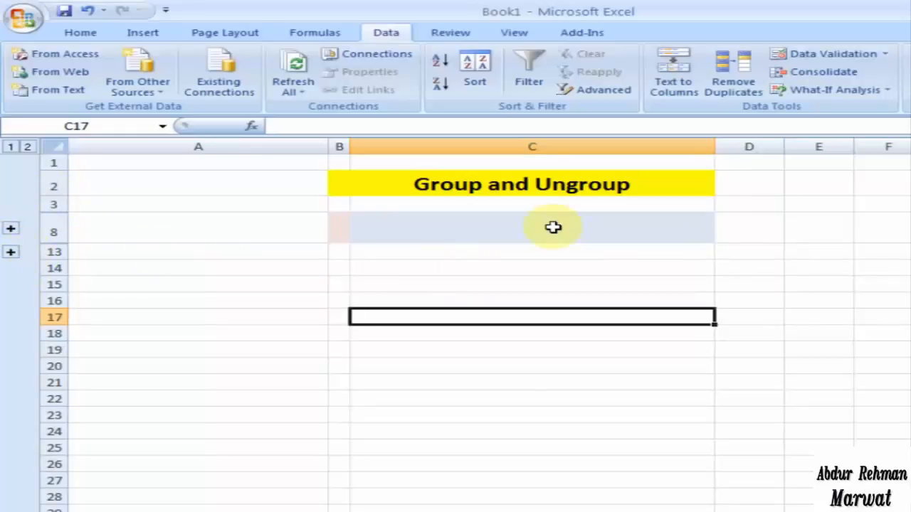
{"action": "left_click", "coordinate": [11, 230]}
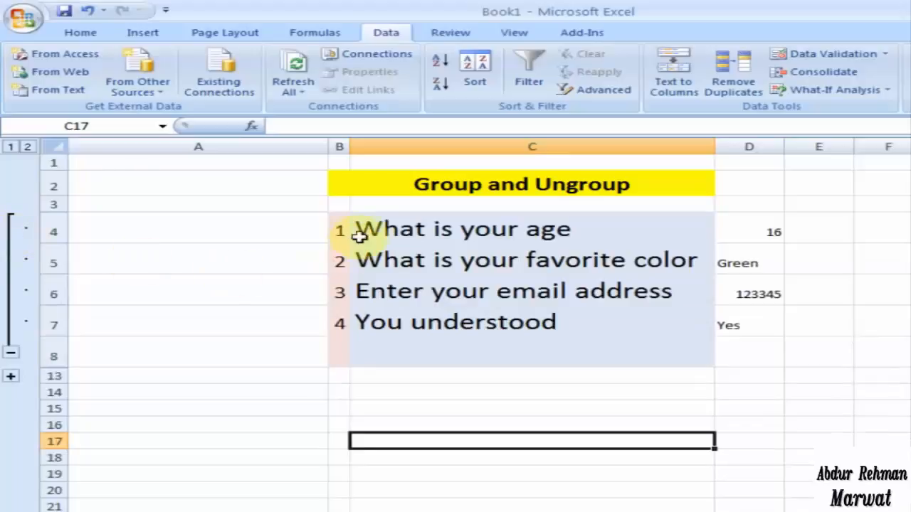
{"action": "left_click", "coordinate": [11, 377]}
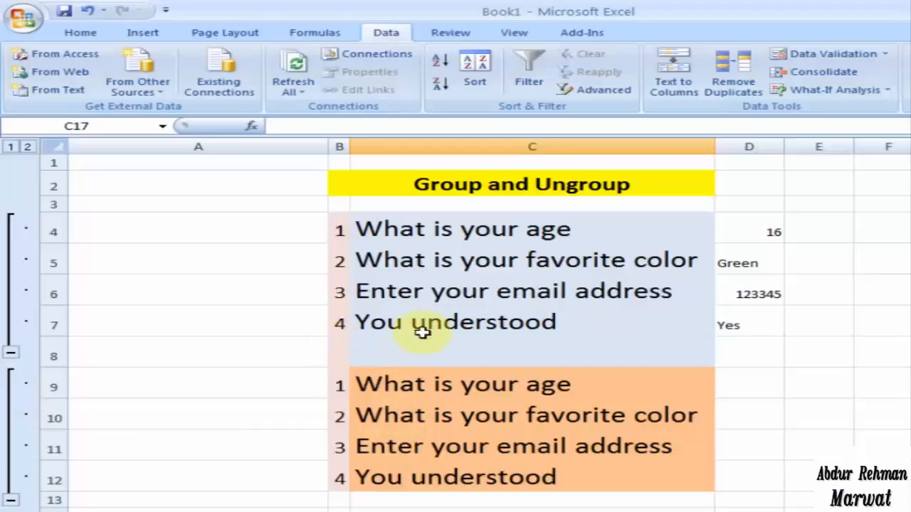
- Enter AAA, BBB, CCC, DDD, EEE and FFF across cells E2 to J2
{"action": "left_click", "coordinate": [802, 193]}
{"action": "key", "text": "Right"}
{"action": "key", "text": "Right"}
{"action": "key", "text": "Right"}
{"action": "key", "text": "Right"}
{"action": "key", "text": "Right"}
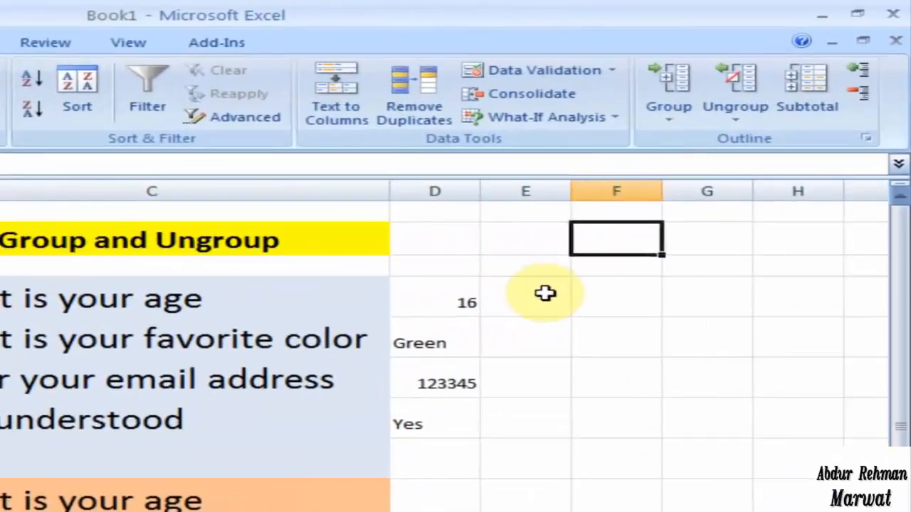
{"action": "key", "text": "Left"}
{"action": "key", "text": "Left"}
{"action": "key", "text": "Left"}
{"action": "key", "text": "Left"}
{"action": "key", "text": "Left"}
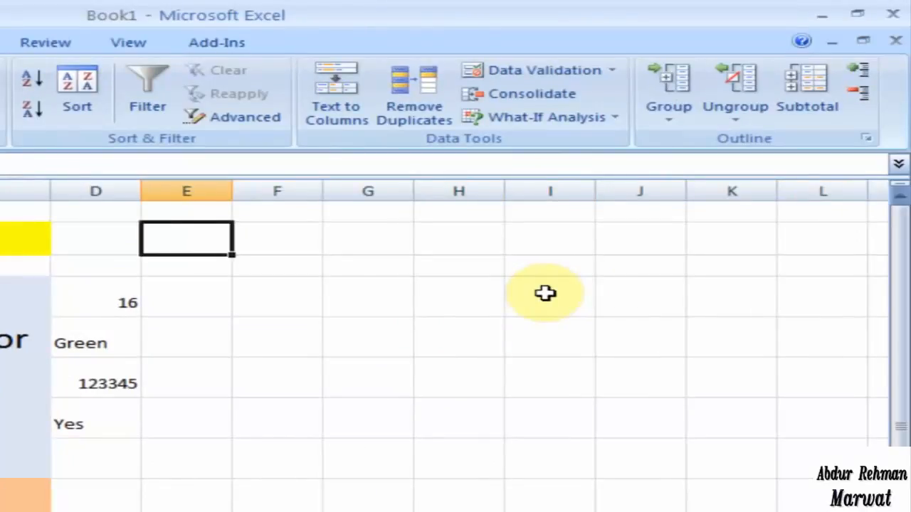
{"action": "type", "text": "AAA"}
{"action": "key", "text": "Tab"}
{"action": "type", "text": "BBB"}
{"action": "key", "text": "Tab"}
{"action": "type", "text": "C"}
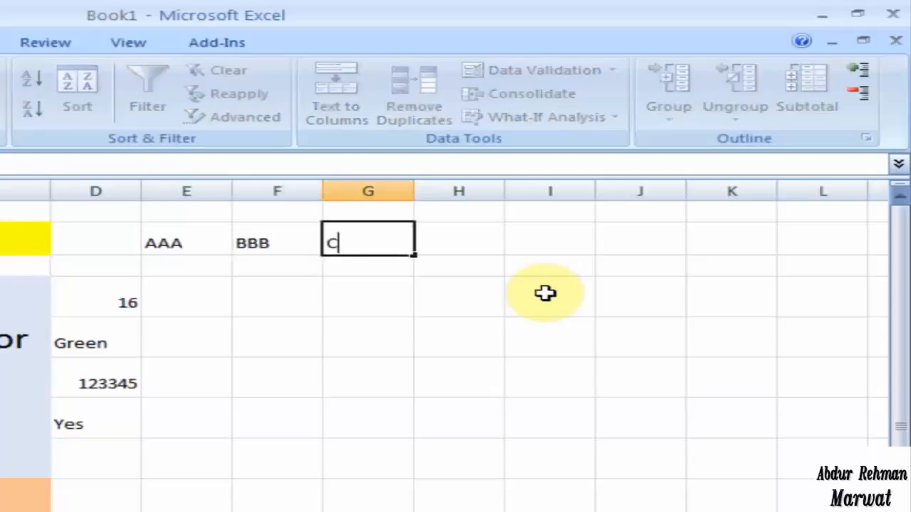
{"action": "type", "text": "CC"}
{"action": "key", "text": "Tab"}
{"action": "type", "text": "DDD"}
{"action": "key", "text": "Tab"}
{"action": "type", "text": "EEE"}
{"action": "key", "text": "Tab"}
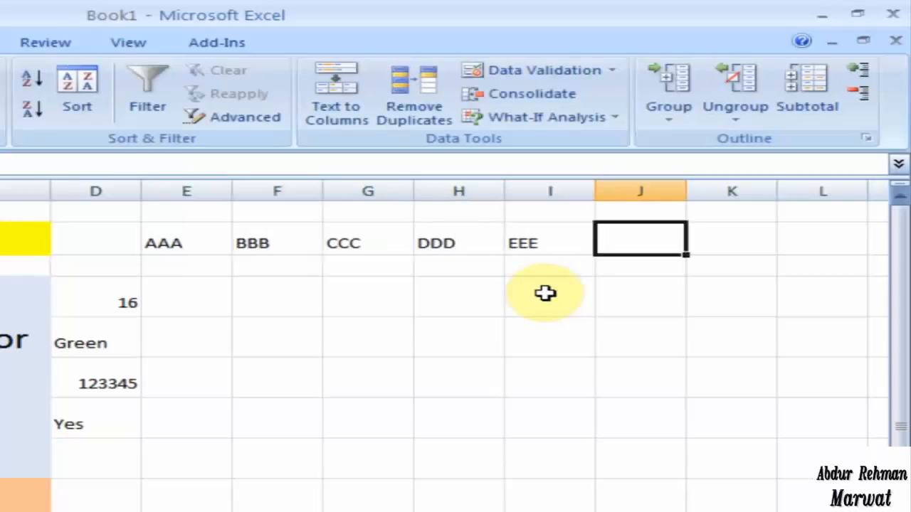
{"action": "type", "text": "FFF"}
{"action": "key", "text": "Tab"}
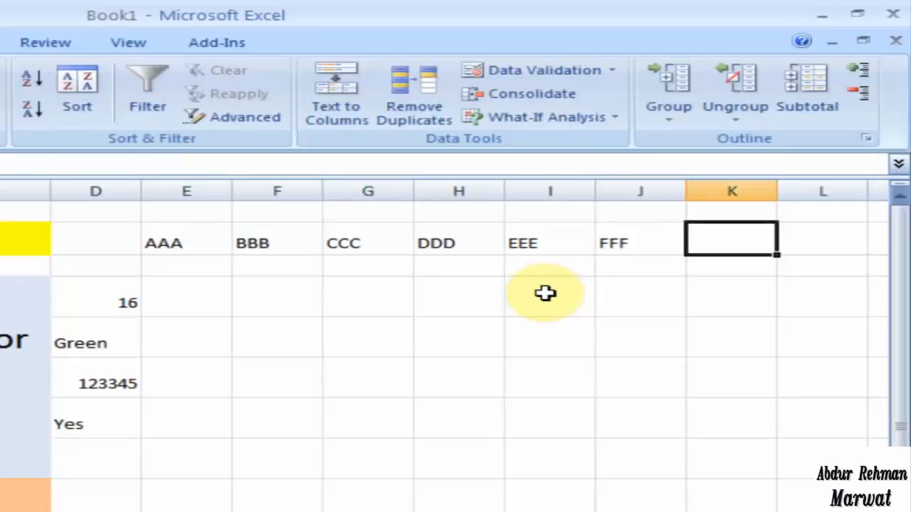
- Group the AAA and BBB cells, E2:F2, by columns
{"action": "key", "text": "Left"}
{"action": "key", "text": "Left"}
{"action": "key", "text": "Left"}
{"action": "key", "text": "Left"}
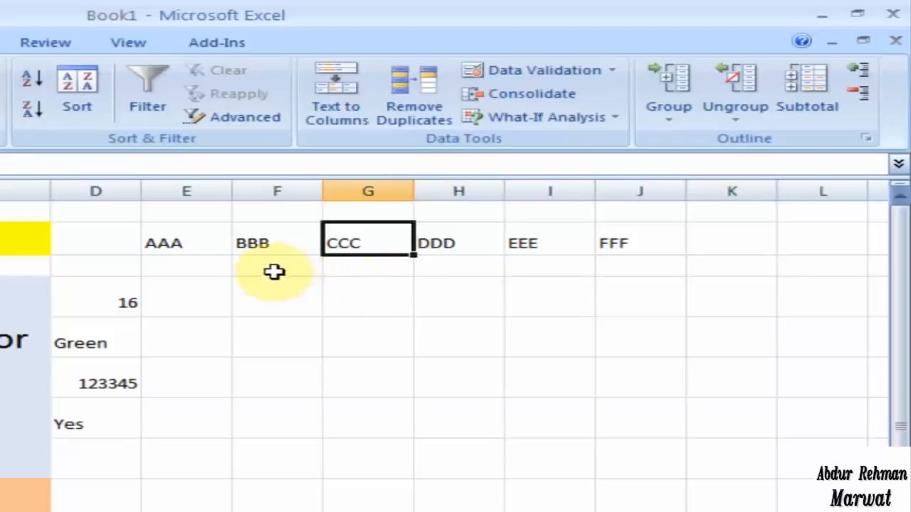
{"action": "left_click_drag", "start_coordinate": [187, 242], "coordinate": [255, 237]}
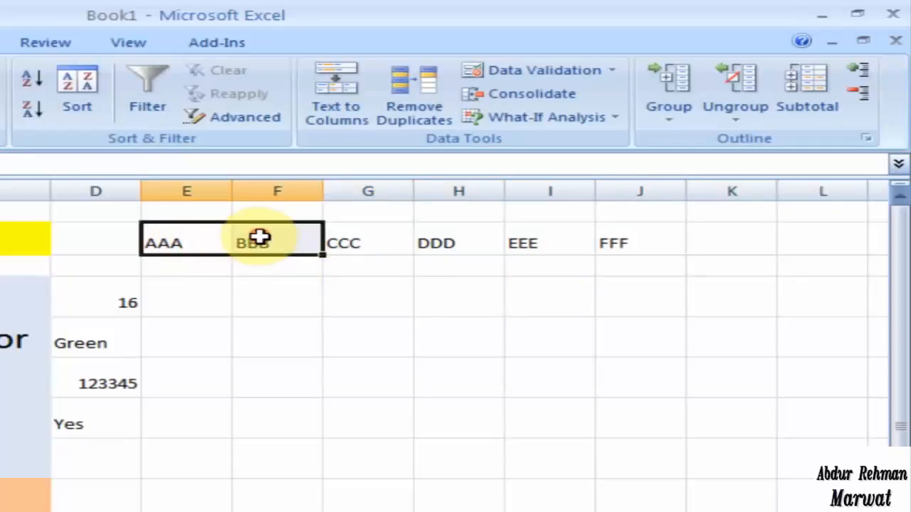
{"action": "left_click", "coordinate": [673, 84]}
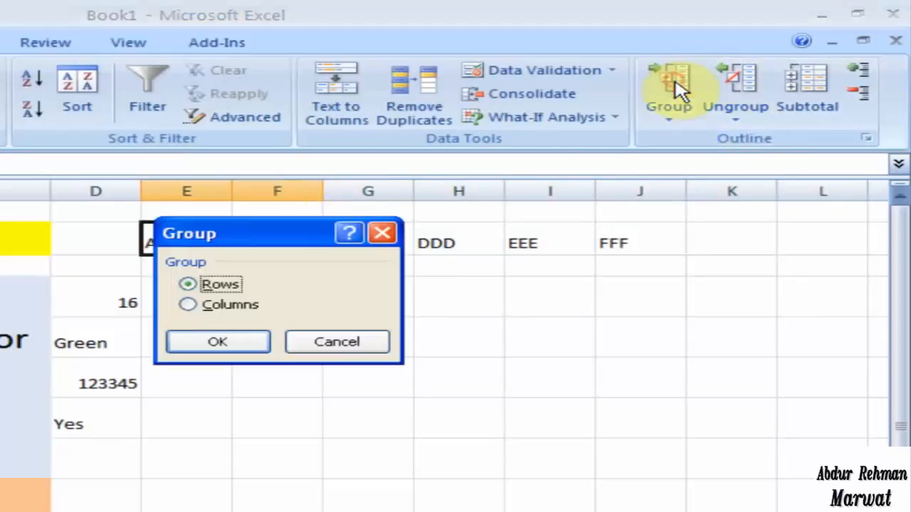
{"action": "left_click", "coordinate": [202, 306]}
{"action": "left_click", "coordinate": [219, 344]}
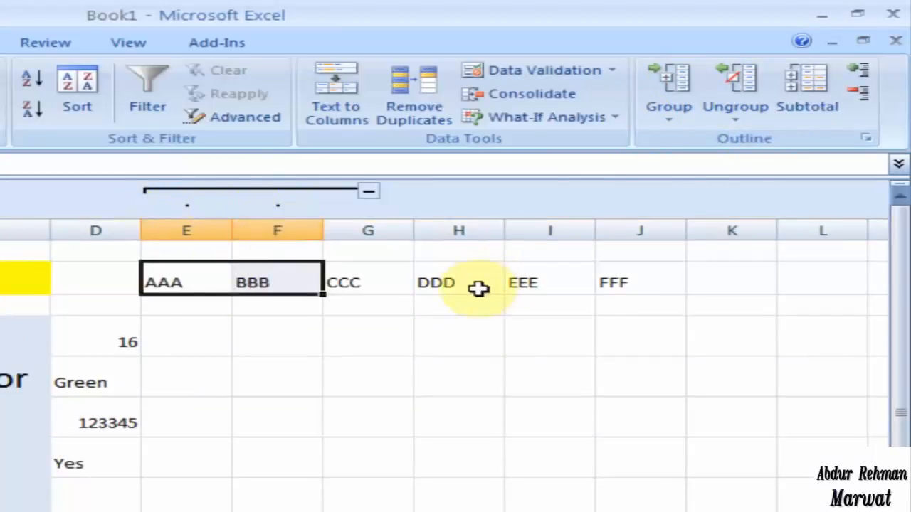
- Group the DDD, EEE and FFF cells, H2:J2, by columns, leaving column G ungrouped as the separator
{"action": "left_click_drag", "start_coordinate": [478, 288], "coordinate": [595, 287]}
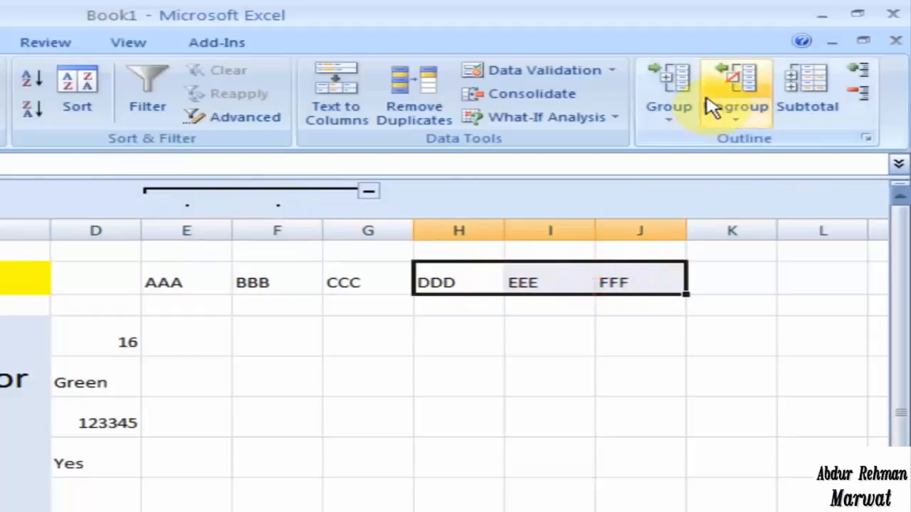
{"action": "left_click", "coordinate": [679, 91]}
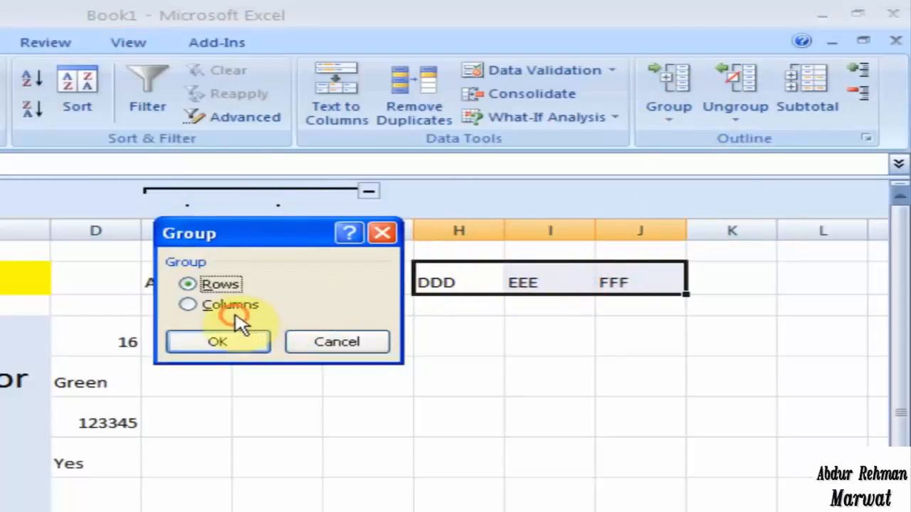
{"action": "left_click", "coordinate": [235, 312]}
{"action": "left_click", "coordinate": [226, 343]}
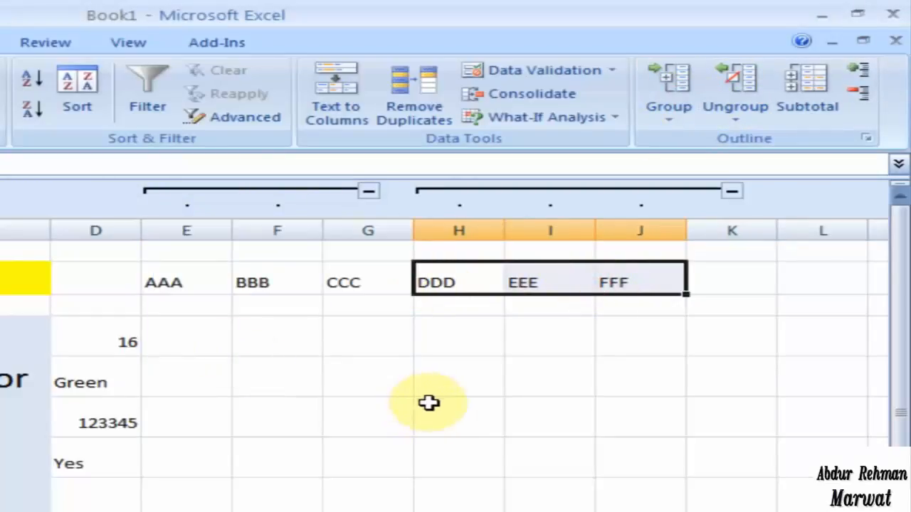
- Collapse both column groups, E to F and H to J, and both question-block row groups
{"action": "left_click", "coordinate": [368, 192]}
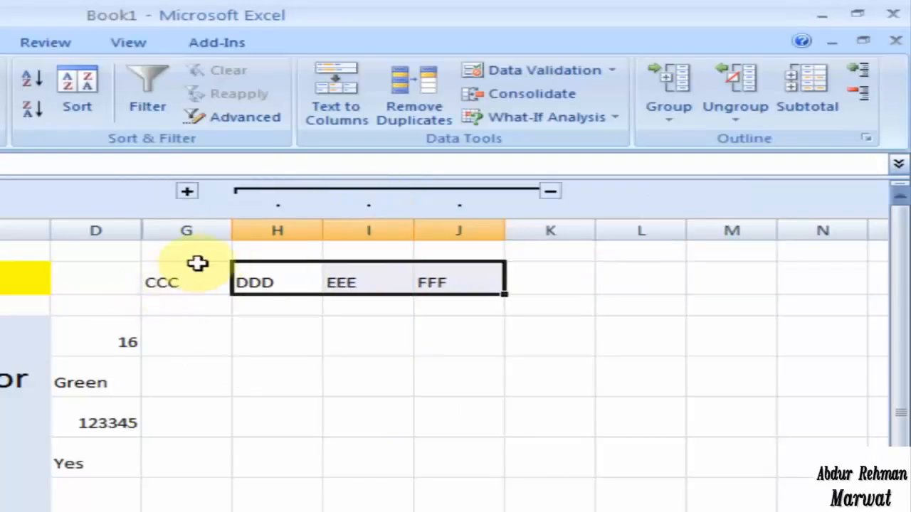
{"action": "left_click", "coordinate": [548, 191]}
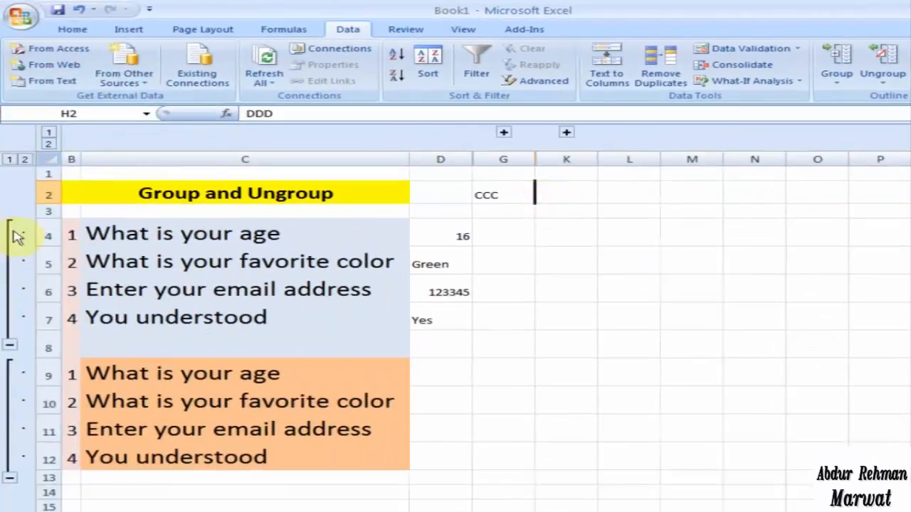
{"action": "left_click", "coordinate": [10, 345]}
{"action": "left_click", "coordinate": [10, 367]}
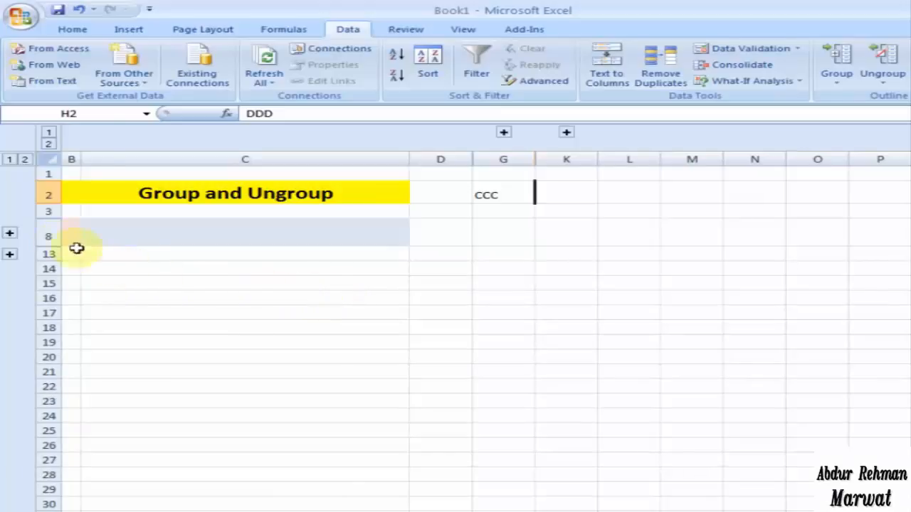
- Expand both question-block row groups and both column groups again
{"action": "left_click", "coordinate": [11, 255]}
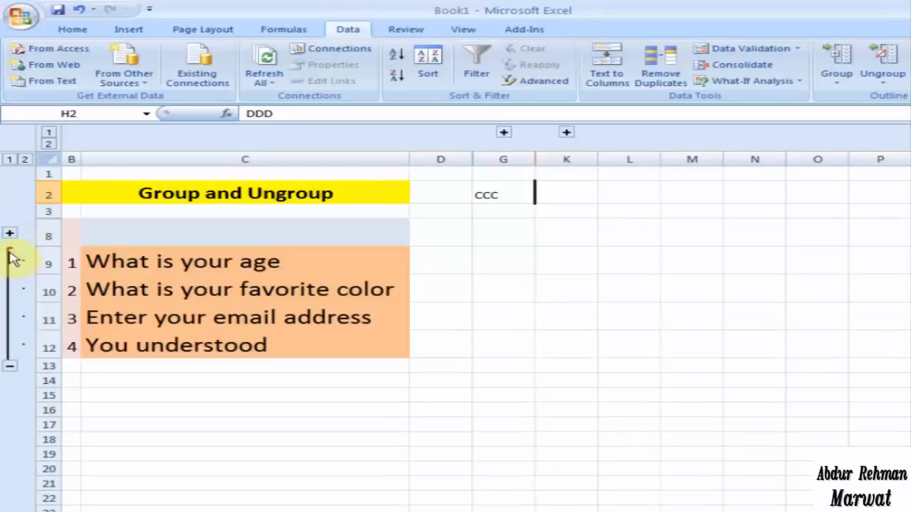
{"action": "left_click", "coordinate": [9, 233]}
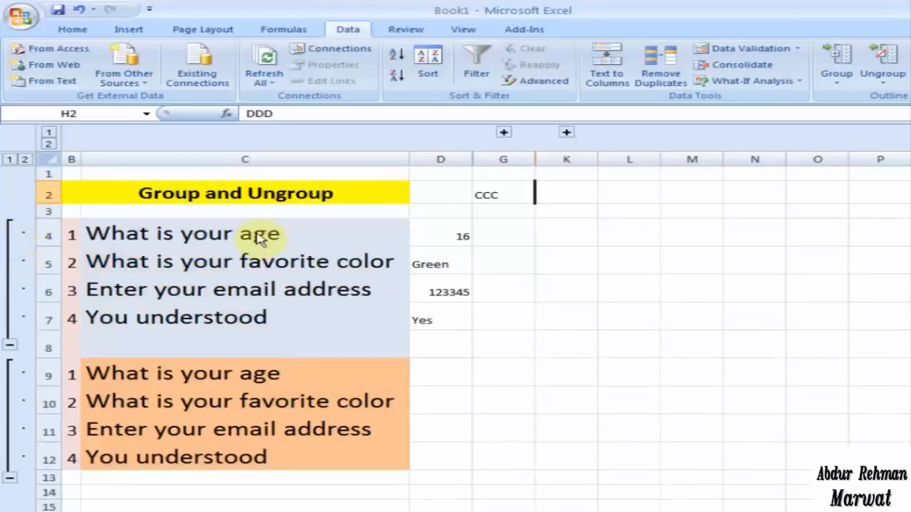
{"action": "left_click", "coordinate": [503, 131]}
{"action": "left_click", "coordinate": [694, 132]}
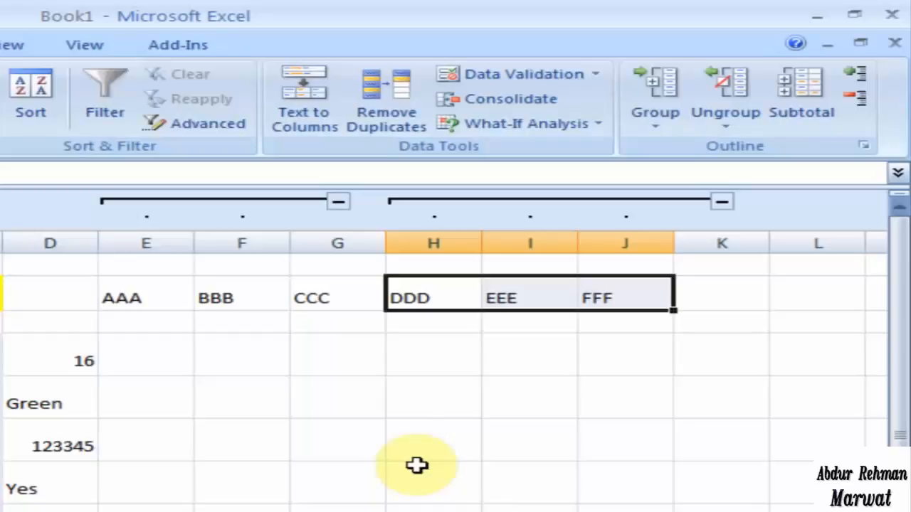
- Ungroup the DDD, EEE and FFF cells, H2:J2, by columns
{"action": "left_click", "coordinate": [650, 297]}
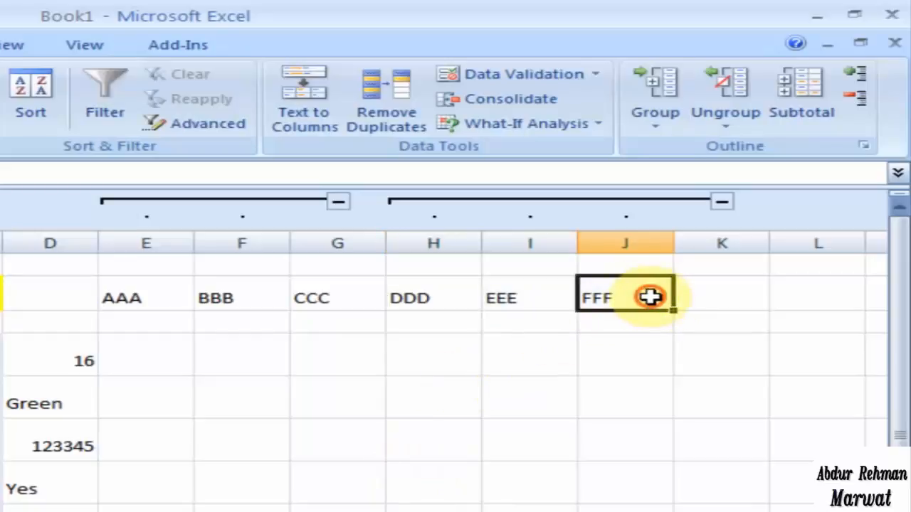
{"action": "left_click_drag", "start_coordinate": [650, 297], "coordinate": [425, 301]}
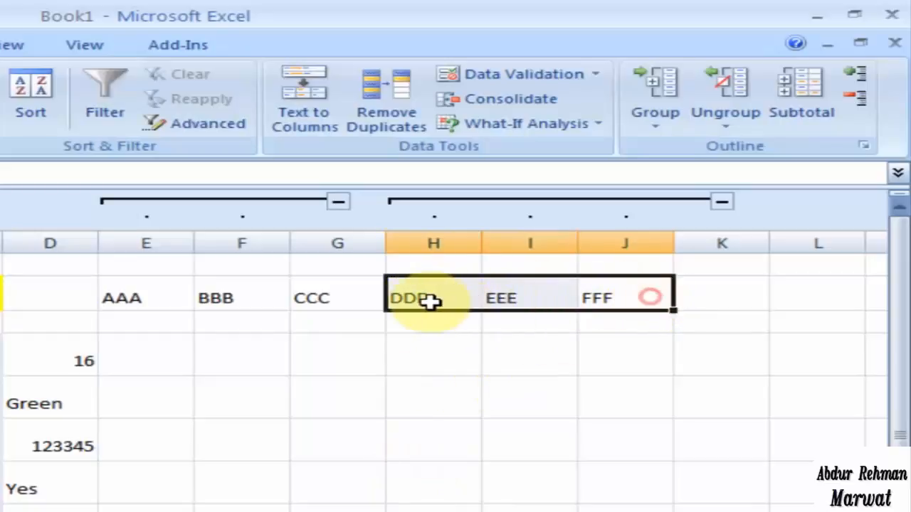
{"action": "left_click", "coordinate": [747, 99]}
{"action": "left_click", "coordinate": [179, 326]}
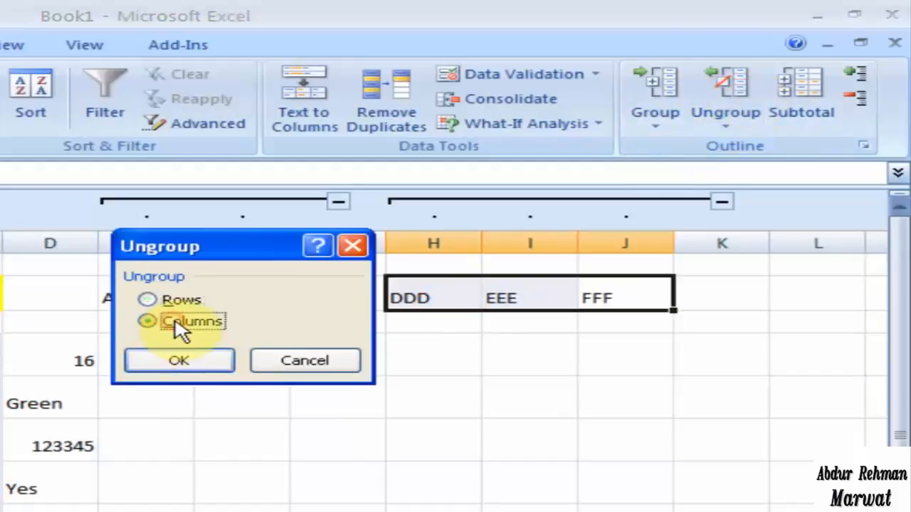
{"action": "left_click", "coordinate": [188, 363]}
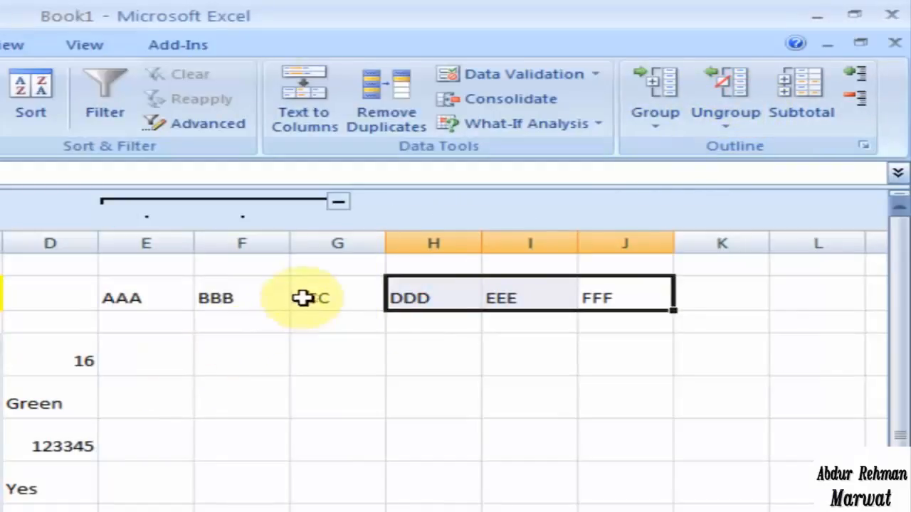
- Ungroup the AAA and BBB cells, E2:F2, by columns
{"action": "left_click_drag", "start_coordinate": [266, 297], "coordinate": [163, 298]}
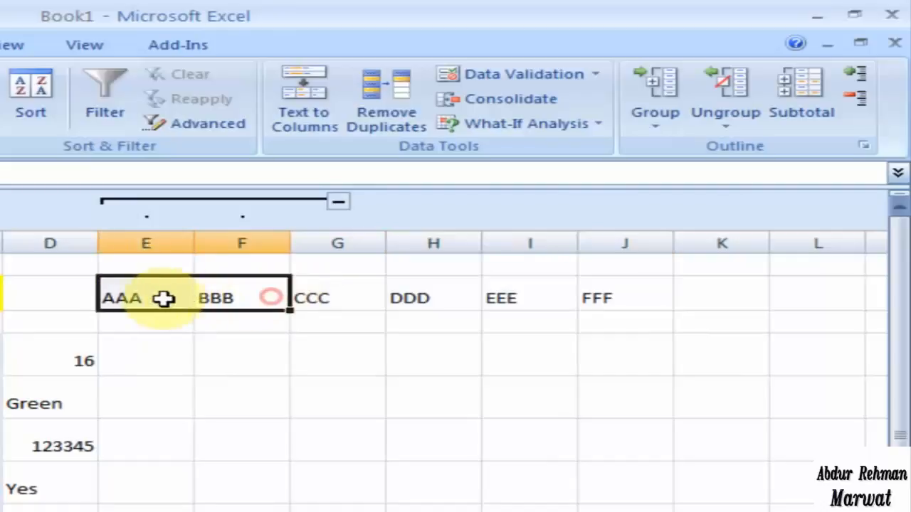
{"action": "left_click", "coordinate": [740, 100]}
{"action": "left_click", "coordinate": [192, 324]}
{"action": "left_click", "coordinate": [187, 361]}
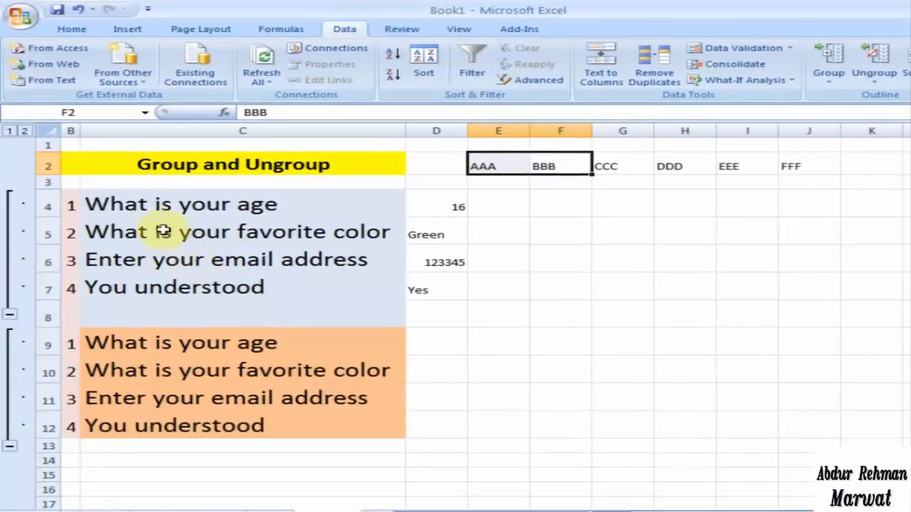
- Ungroup both question blocks, C4:C12, by rows, and deselect the range by selecting cell F7
{"action": "left_click_drag", "start_coordinate": [146, 207], "coordinate": [142, 437]}
{"action": "left_click", "coordinate": [881, 70]}
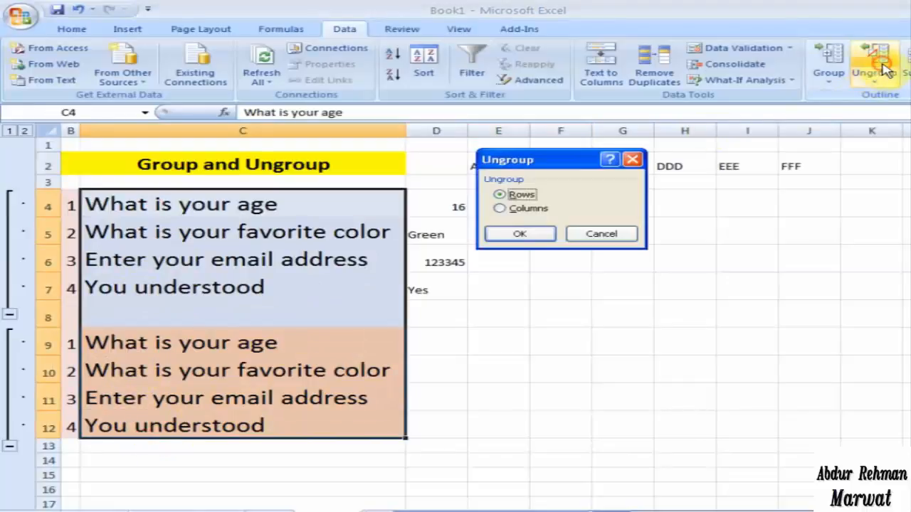
{"action": "left_click", "coordinate": [525, 233]}
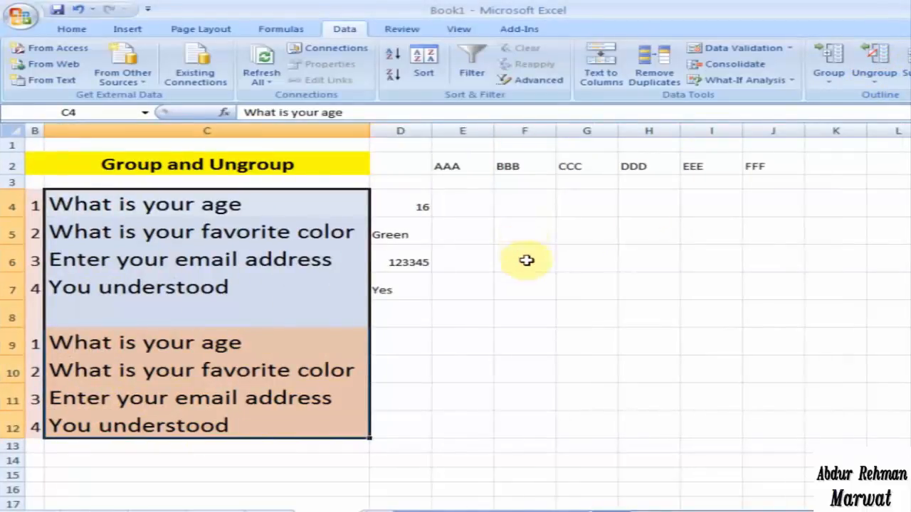
{"action": "left_click", "coordinate": [523, 286]}
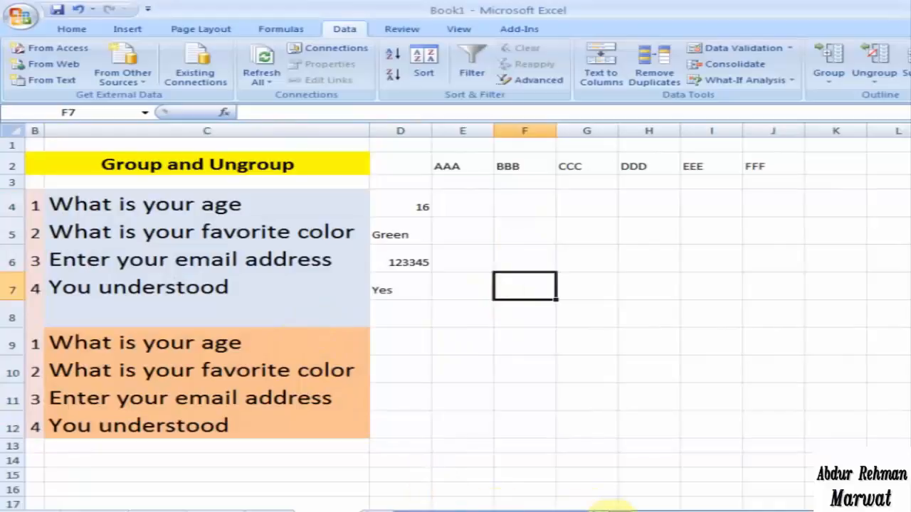
{"action": "left_click", "coordinate": [611, 511]}
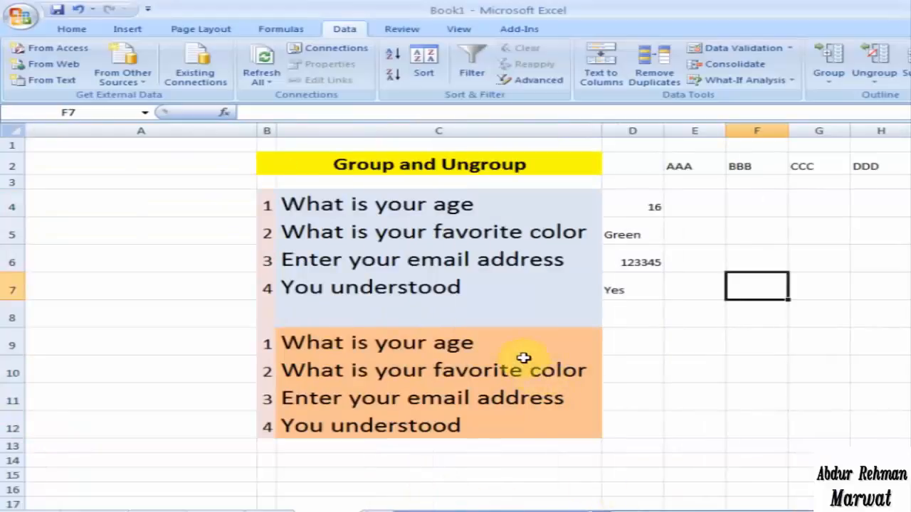